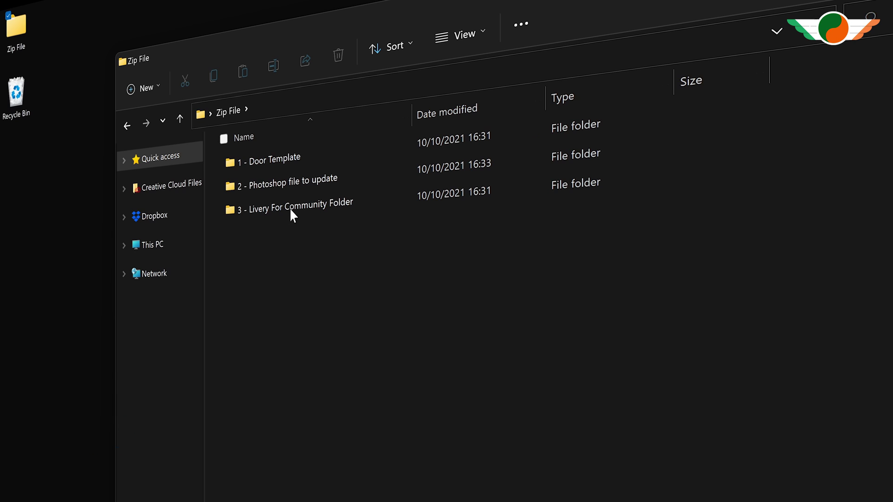
pyautogui.doubleClick(274, 163)
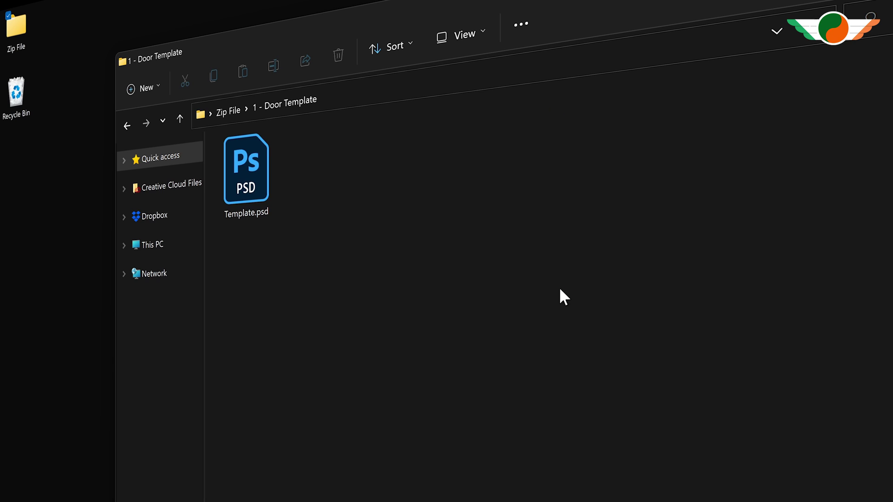
pyautogui.click(225, 114)
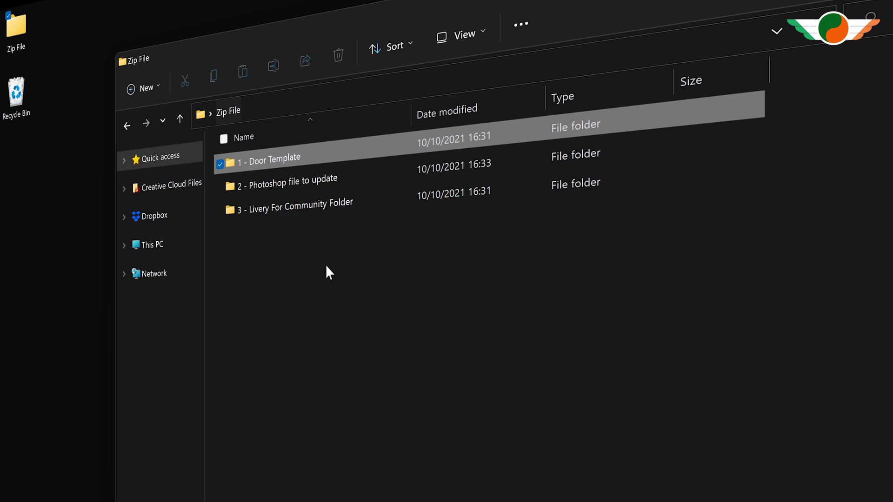
pyautogui.click(273, 184)
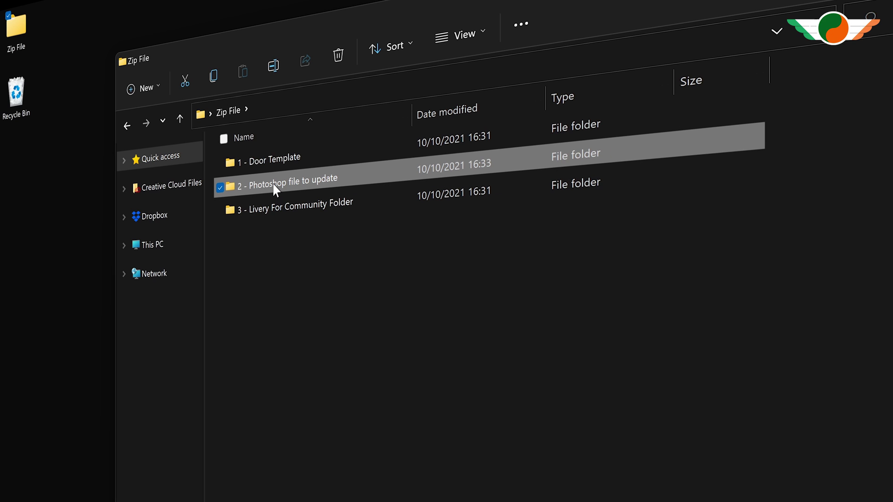
pyautogui.doubleClick(274, 185)
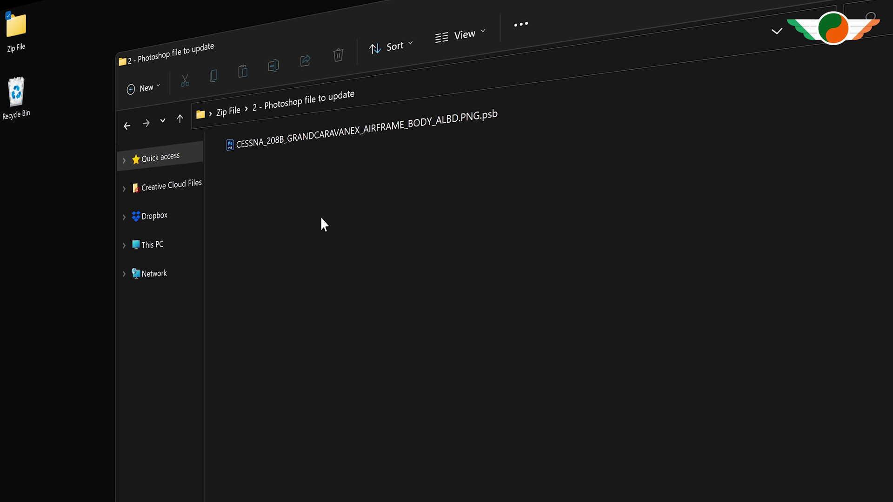
pyautogui.click(228, 114)
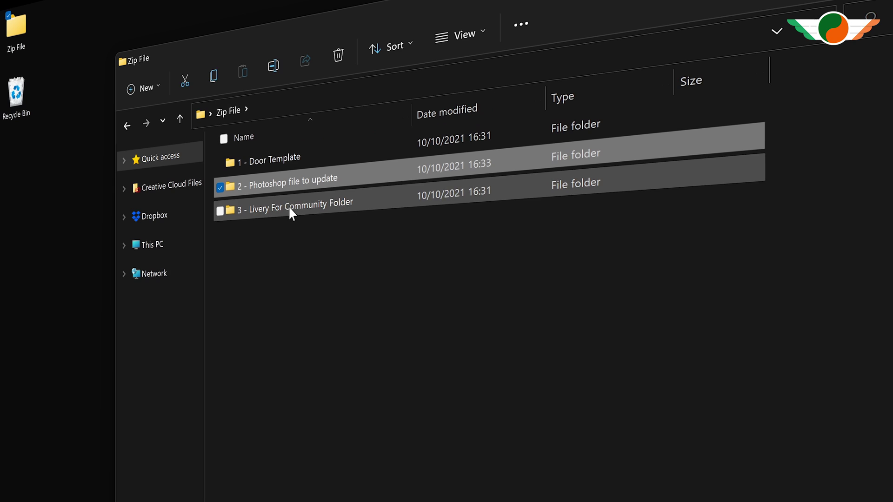
pyautogui.click(289, 209)
pyautogui.doubleClick(289, 210)
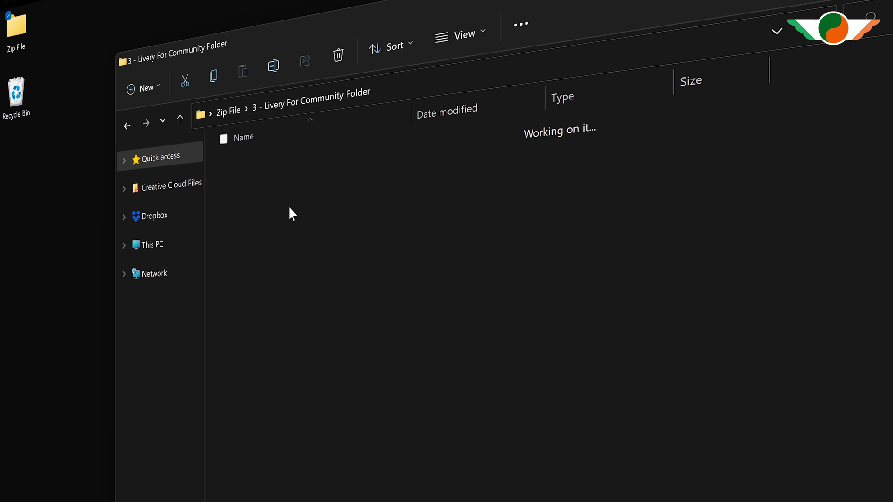
pyautogui.click(290, 157)
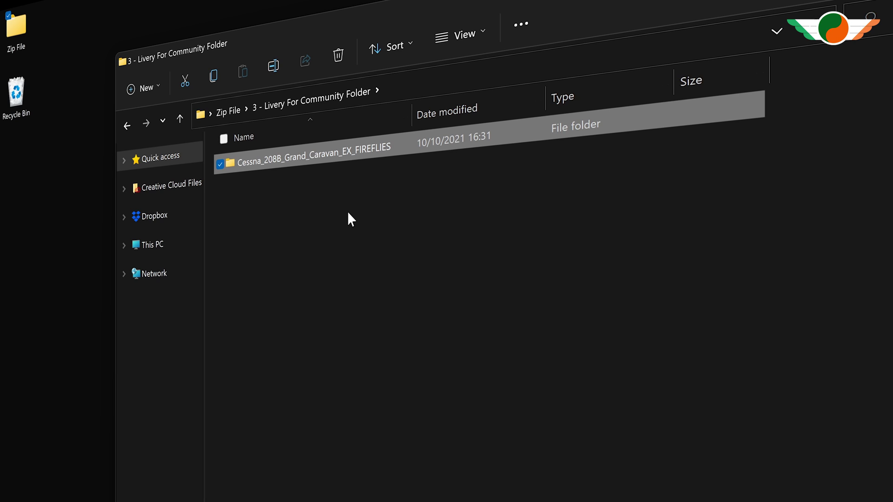
pyautogui.doubleClick(331, 152)
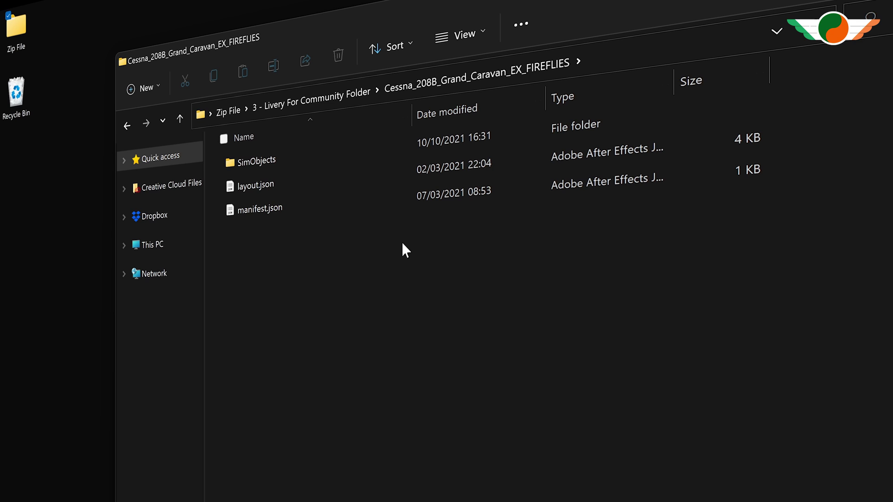
pyautogui.click(235, 116)
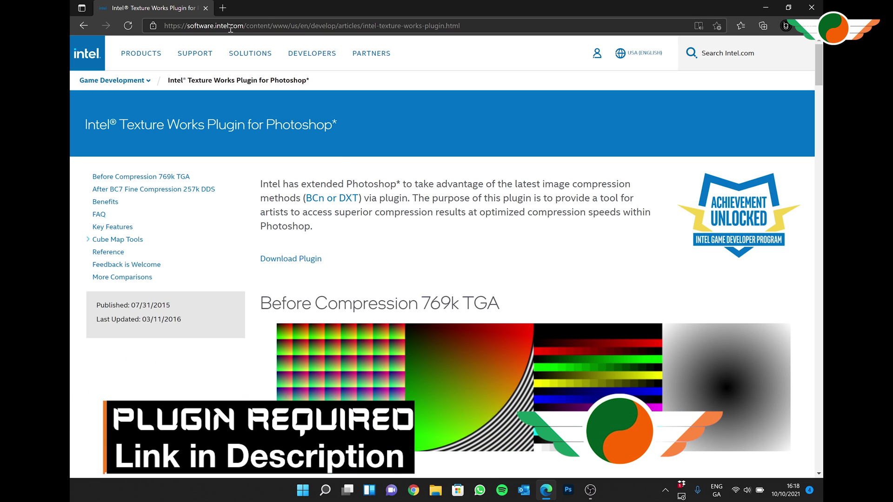
# Go to the Intel Texture Works Plugin's GitHub page and download it as a ZIP
pyautogui.click(298, 263)
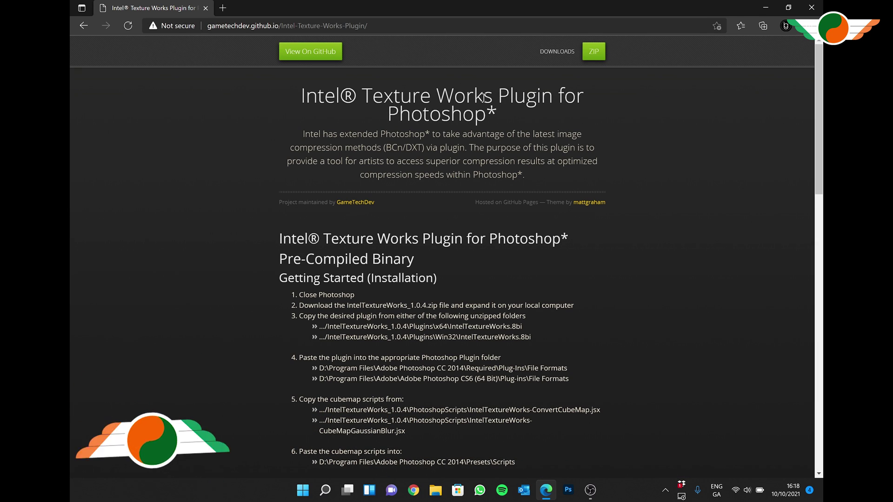
pyautogui.click(599, 60)
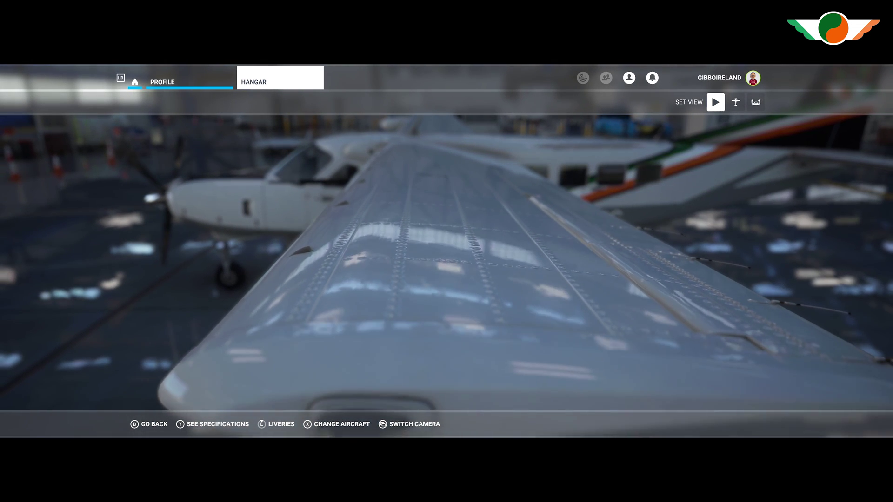
pyautogui.click(736, 101)
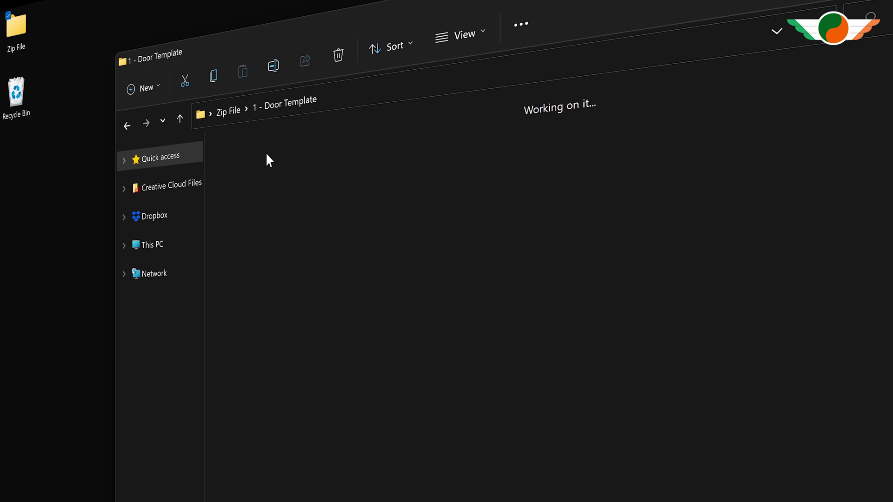
# Open Template.psd and hide the TUTORIAL group, MASK and Obstacle Guides layers
pyautogui.doubleClick(266, 152)
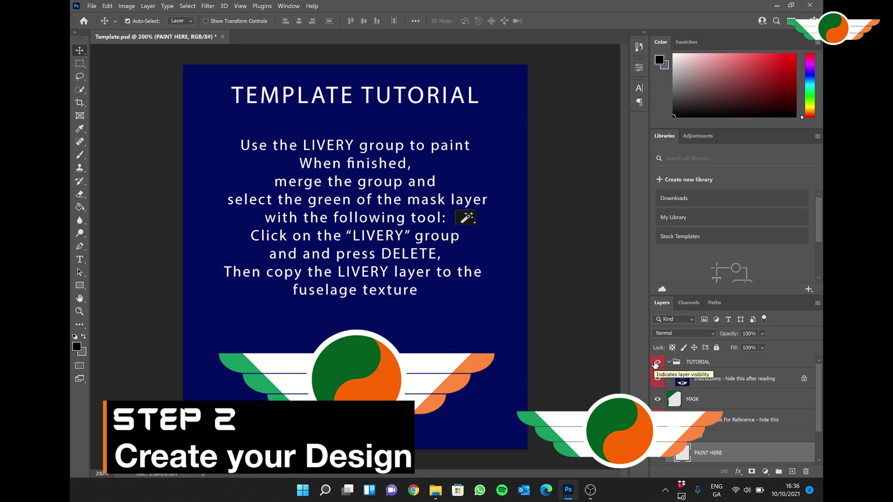
pyautogui.click(657, 363)
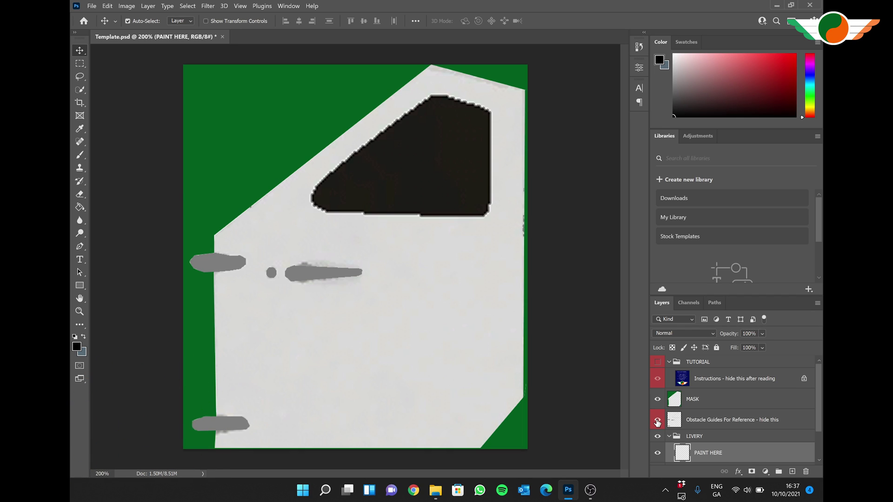
pyautogui.click(657, 399)
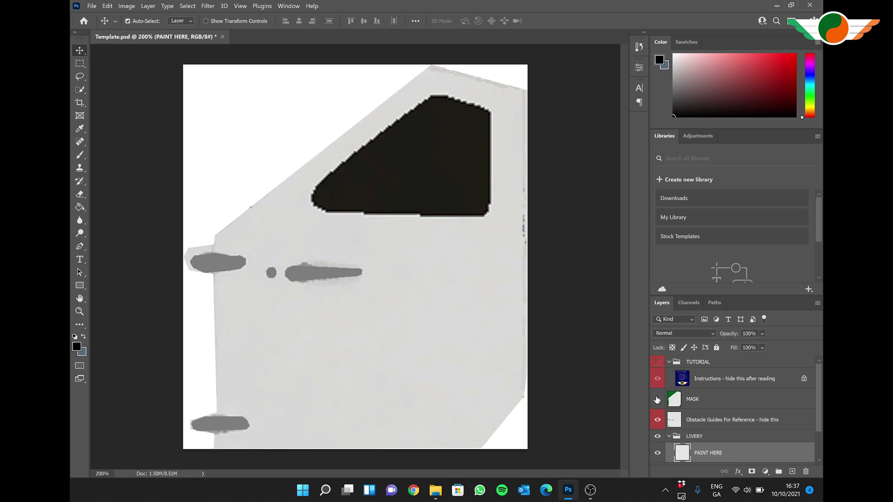
pyautogui.click(657, 421)
# Toggle PAINT HERE and Door Texture off and back on, then show MASK and Obstacle Guides again
pyautogui.scroll(-2, 814, 405)
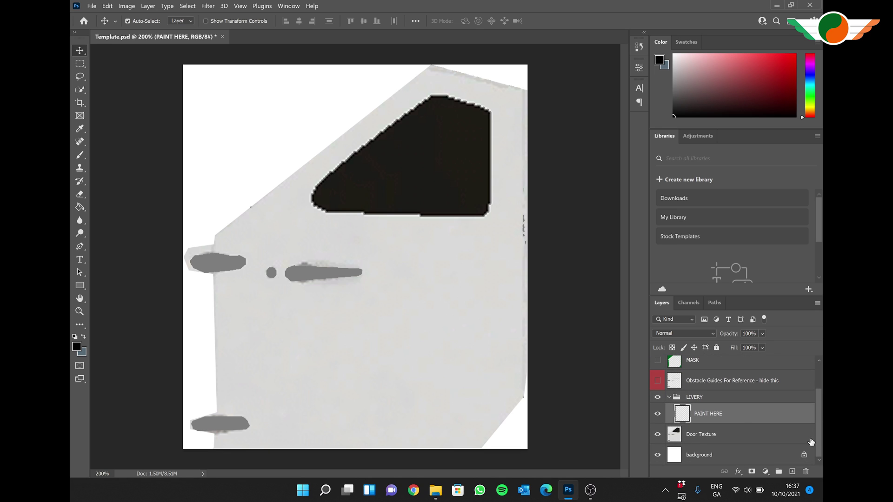
pyautogui.click(658, 414)
pyautogui.click(658, 435)
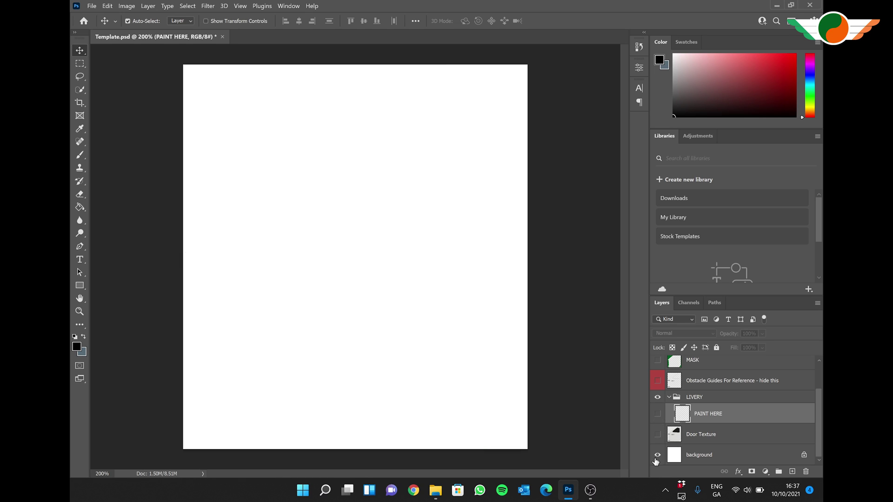
pyautogui.click(658, 435)
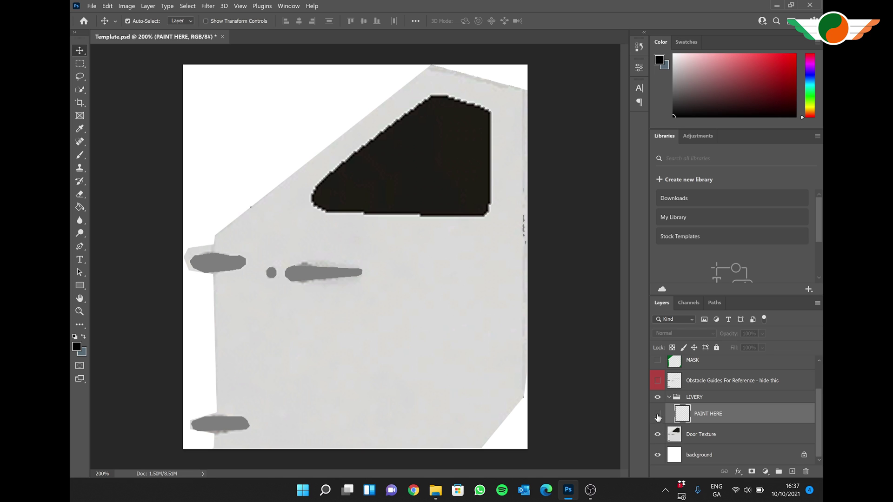
pyautogui.click(657, 414)
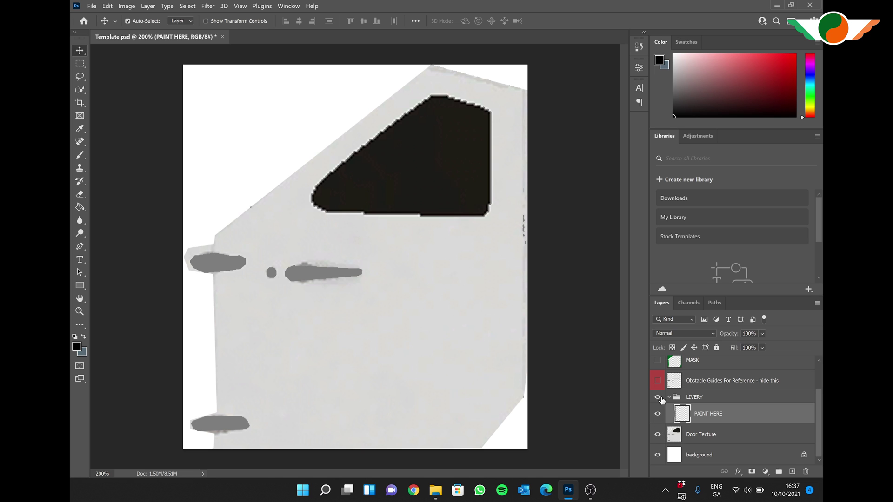
pyautogui.click(658, 361)
pyautogui.moveTo(819, 399)
pyautogui.mouseDown()
pyautogui.moveTo(820, 376)
pyautogui.moveTo(820, 390)
pyautogui.mouseUp()
pyautogui.click(658, 396)
pyautogui.moveTo(820, 403); pyautogui.dragTo(820, 414)
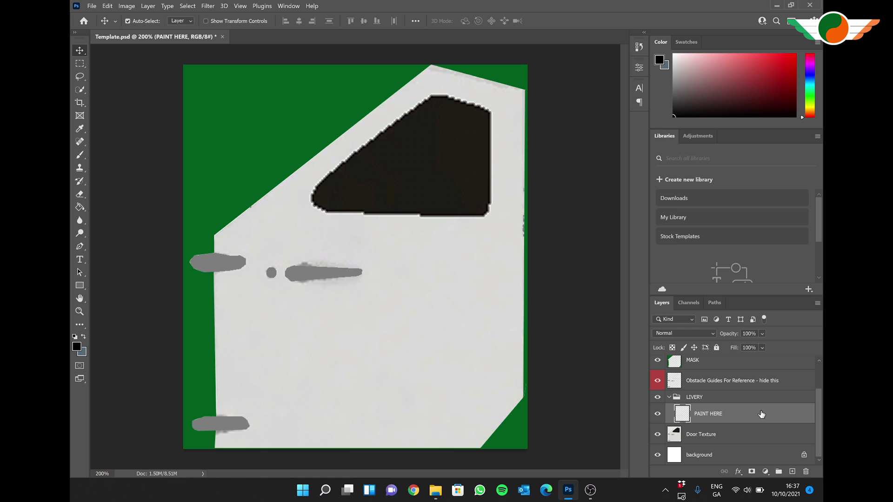
# Fill the PAINT HERE layer with solid black, then toggle the obstacle guides to check it
pyautogui.hotkey('shift', 'F5')
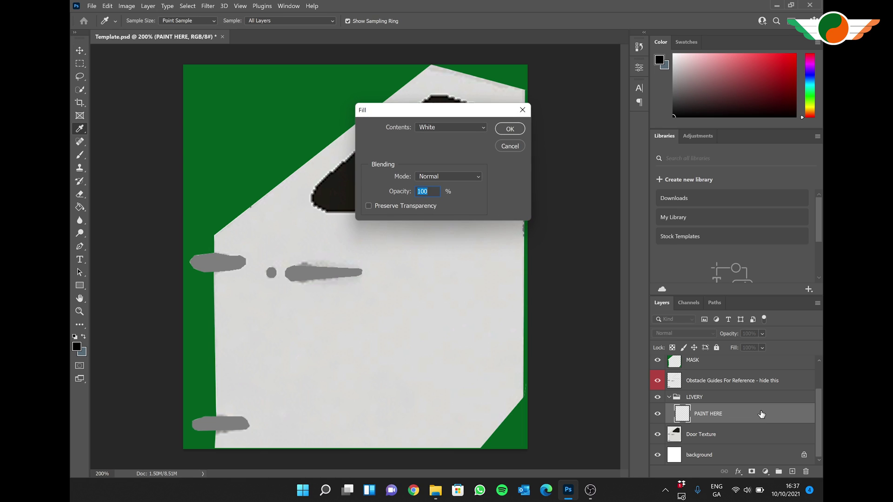
pyautogui.click(454, 127)
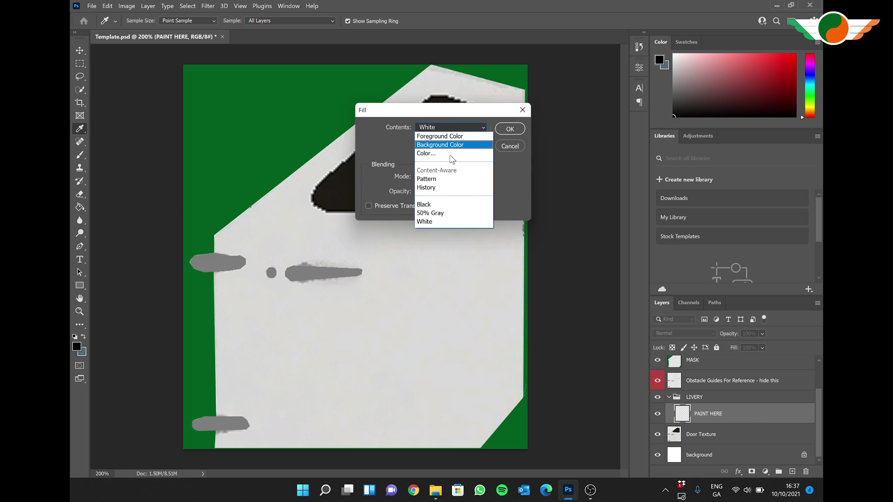
pyautogui.click(446, 208)
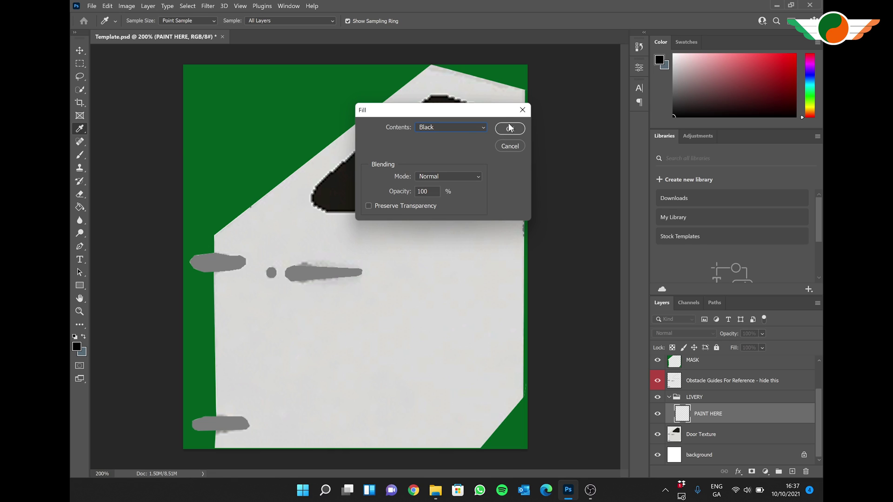
pyautogui.click(510, 129)
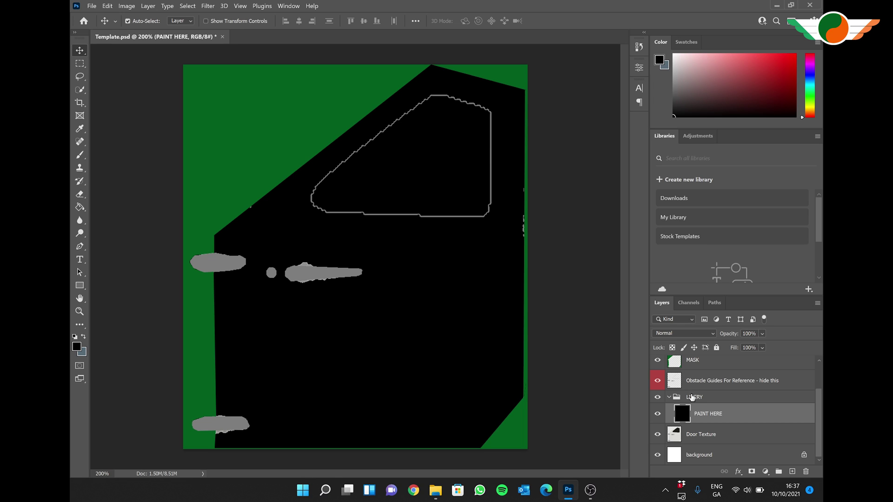
pyautogui.click(656, 382)
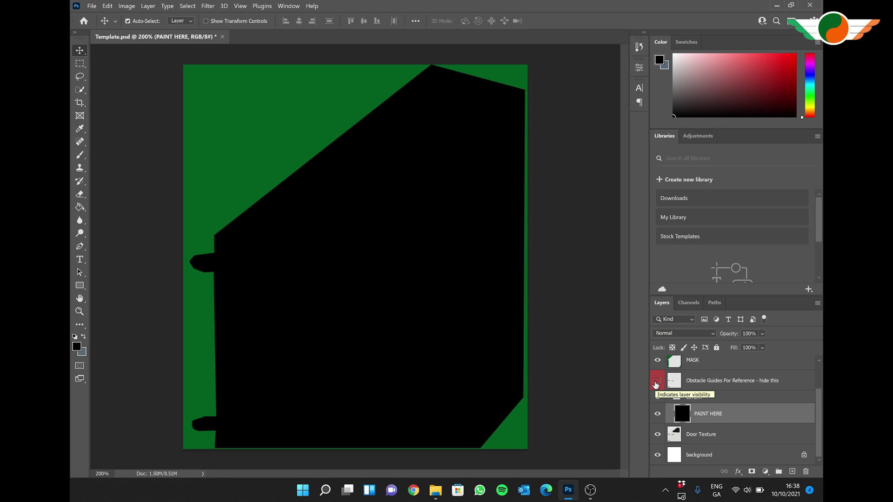
pyautogui.click(656, 383)
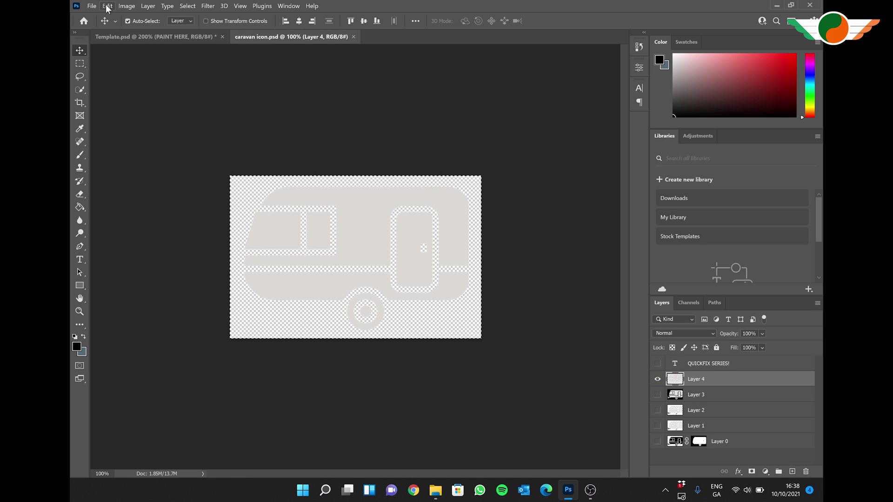
# Copy the caravan icon artwork and paste it into Template.psd
pyautogui.click(107, 6)
pyautogui.click(115, 69)
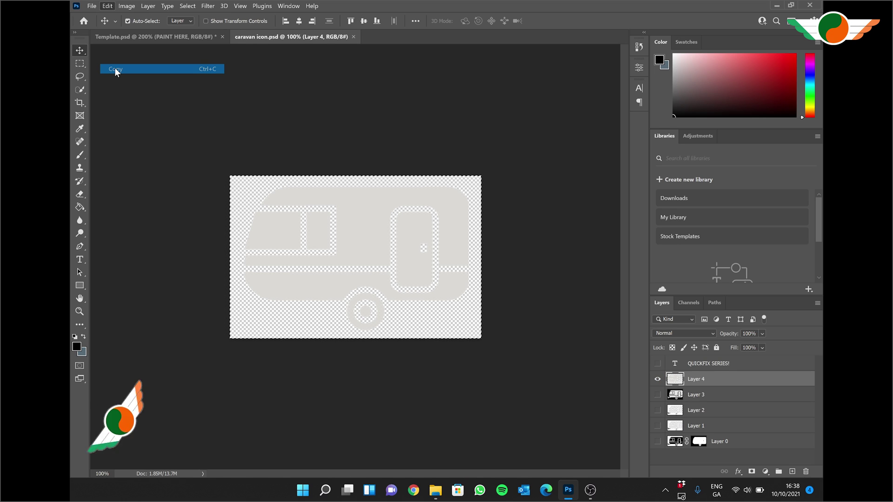
pyautogui.click(162, 36)
pyautogui.click(108, 6)
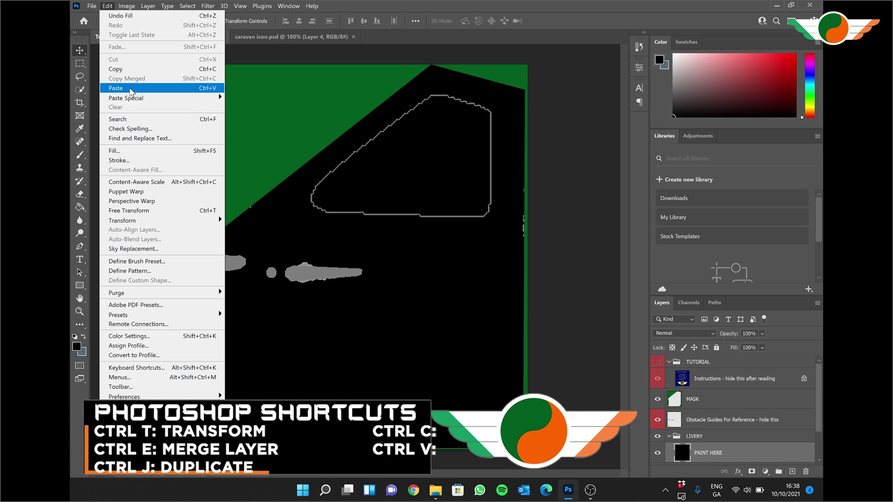
pyautogui.click(115, 88)
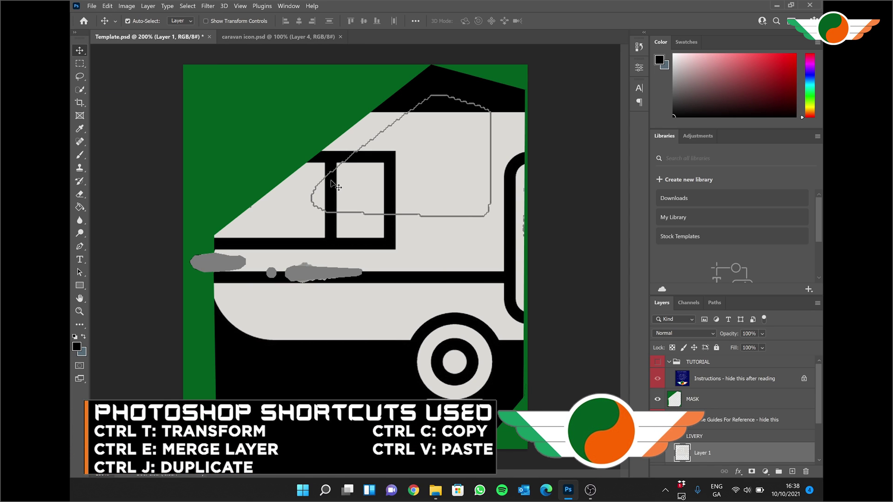
# Scale the pasted caravan to about 62% and move it left onto the door area
pyautogui.hotkey('ctrl', 't')
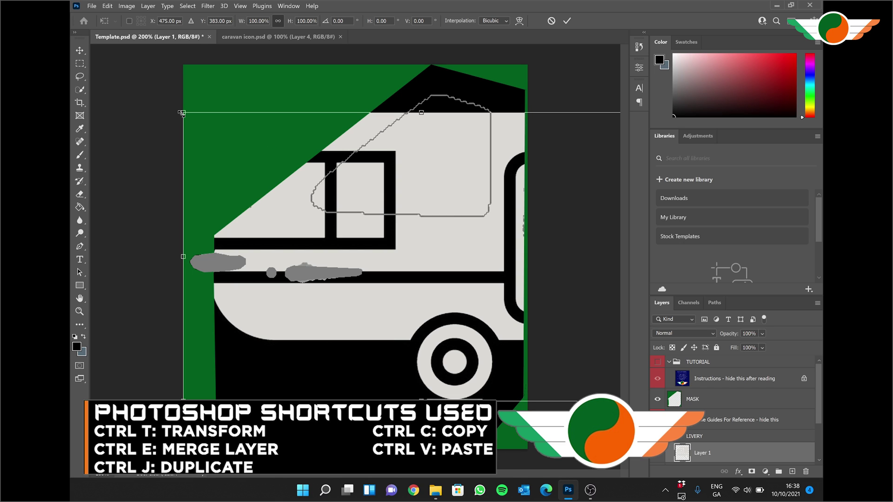
pyautogui.moveTo(182, 113); pyautogui.dragTo(388, 236)
pyautogui.moveTo(453, 344); pyautogui.dragTo(294, 380)
pyautogui.press('Return')
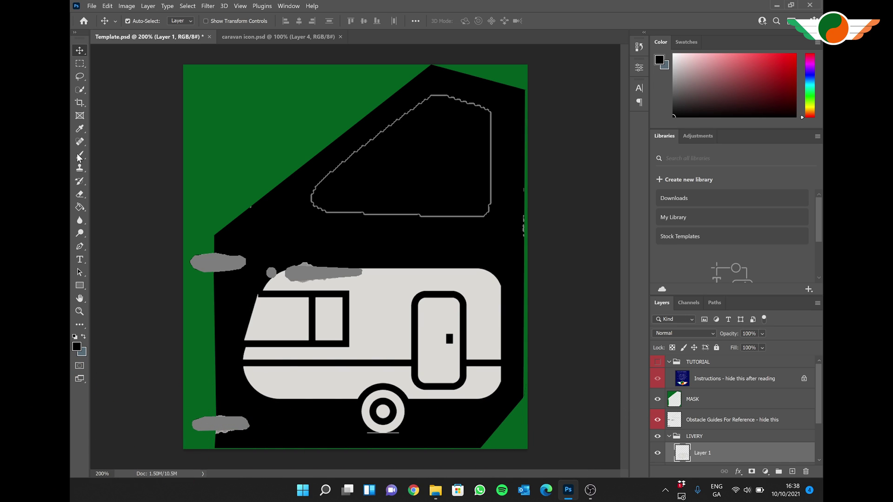
# Sample the caravan's light grey colour with the eyedropper
pyautogui.press('i')
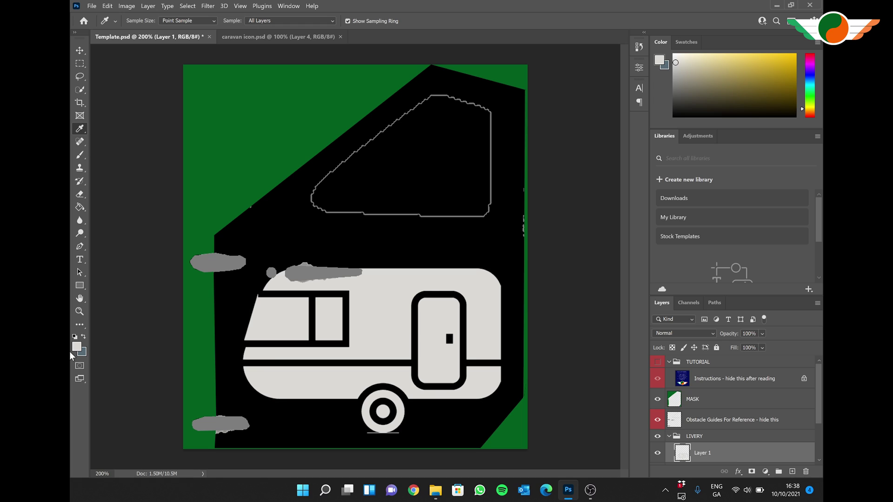
pyautogui.click(75, 349)
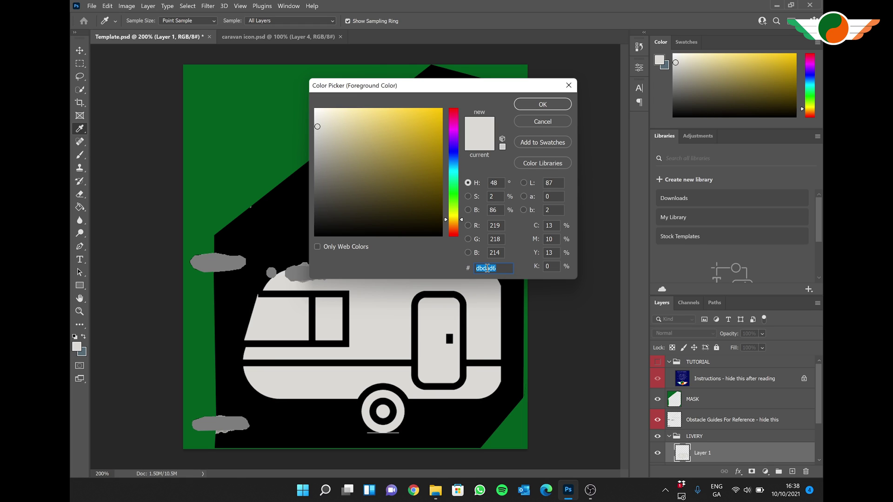
pyautogui.click(553, 122)
# Rescale the caravan to about 89% and shift it slightly right and down
pyautogui.hotkey('ctrl', 't')
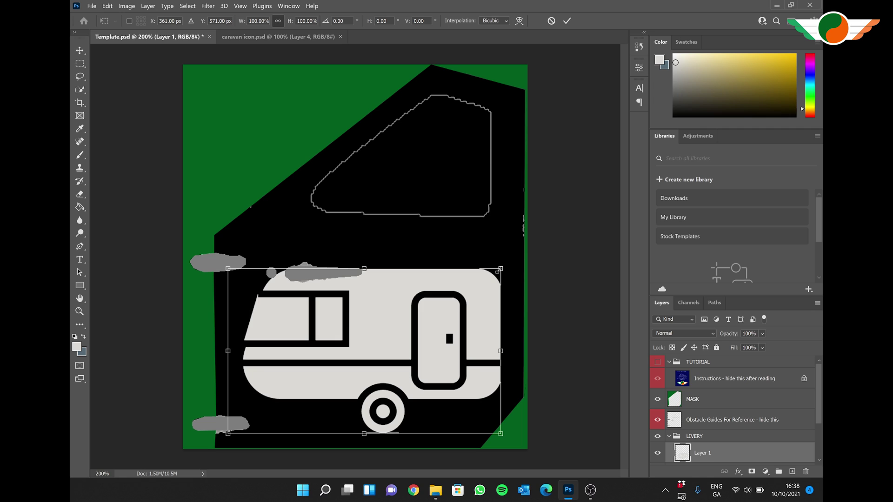
pyautogui.moveTo(498, 271); pyautogui.dragTo(471, 287)
pyautogui.moveTo(365, 337); pyautogui.dragTo(373, 336)
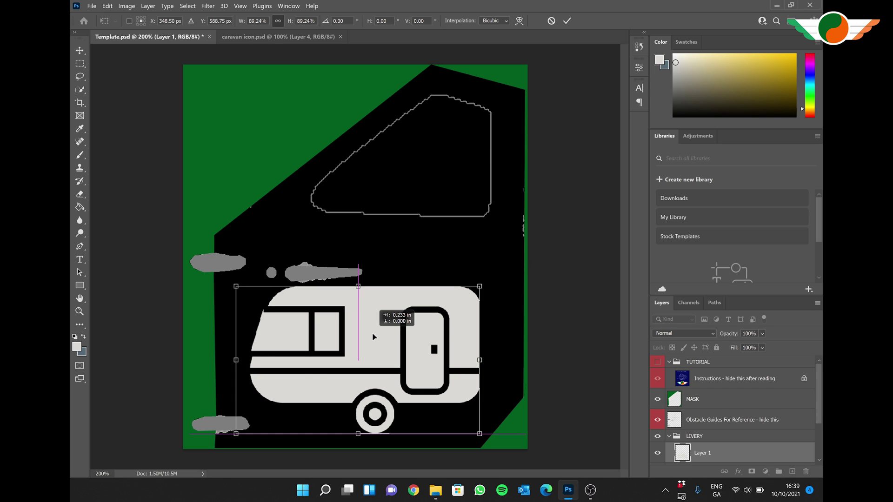
pyautogui.moveTo(373, 337); pyautogui.dragTo(367, 333)
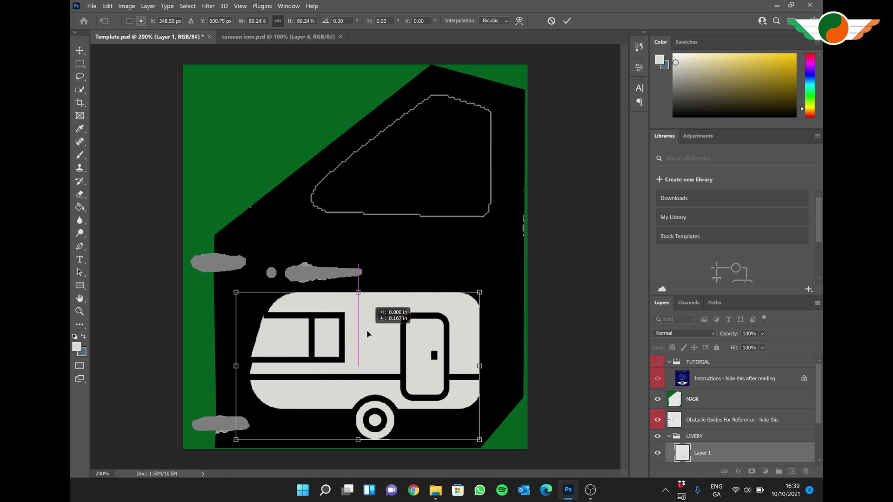
pyautogui.click(567, 20)
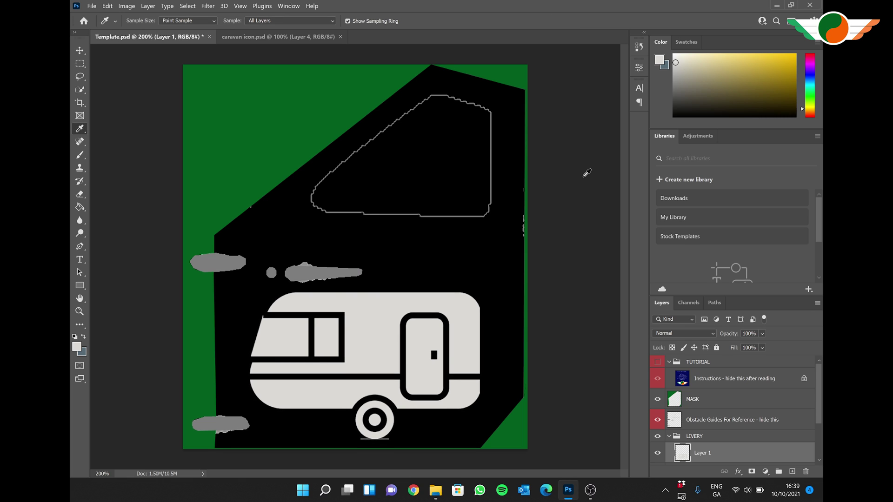
# Add 'QUICKFIX SERIES' text above the caravan in AlphaMaleModern at 42 pt
pyautogui.click(80, 259)
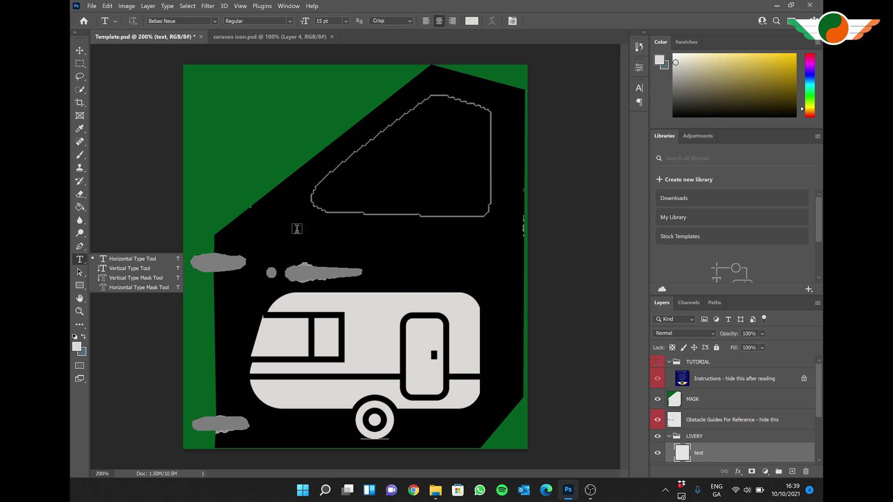
pyautogui.moveTo(276, 224); pyautogui.dragTo(487, 257)
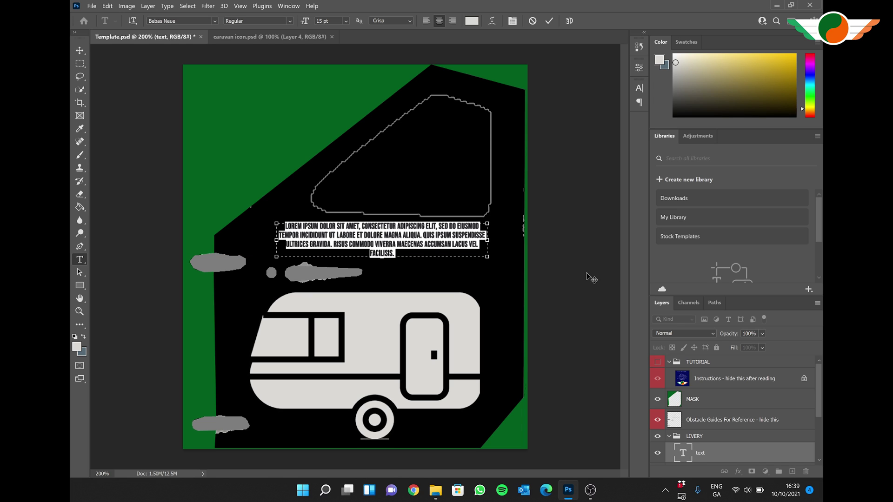
pyautogui.write('QUICKFI')
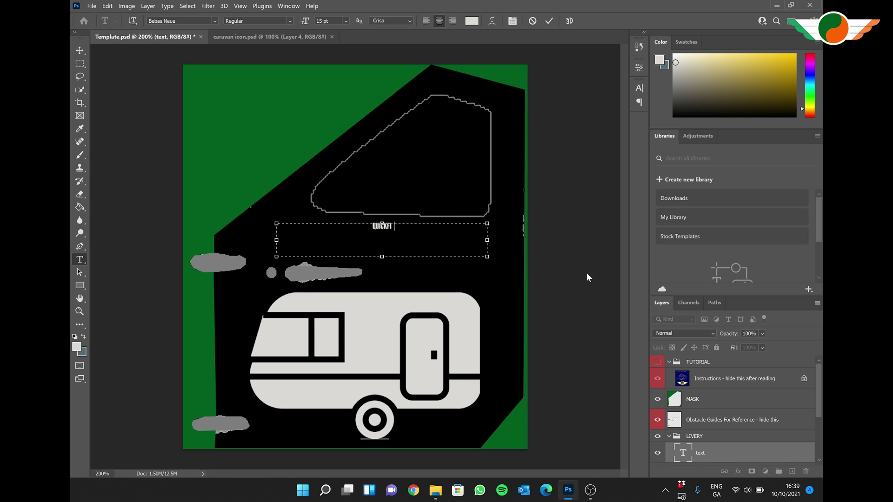
pyautogui.write('X SERIES')
pyautogui.hotkey('ctrl', 'a')
pyautogui.click(215, 21)
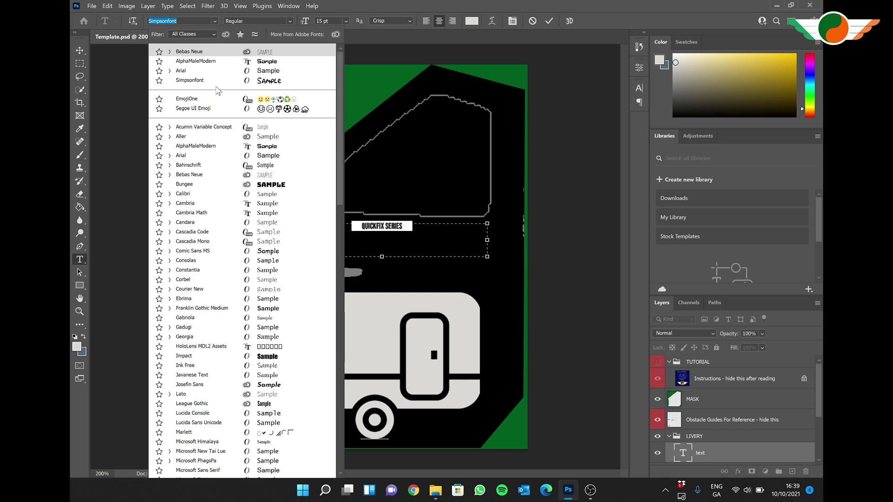
pyautogui.click(213, 62)
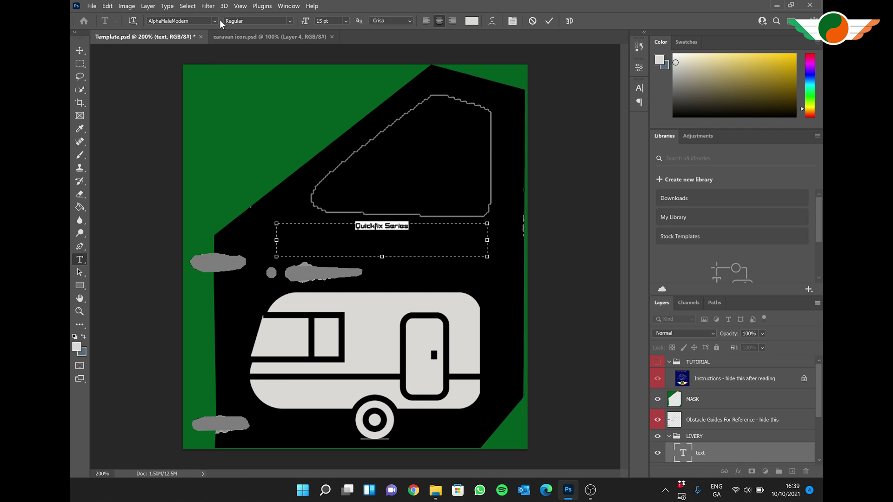
pyautogui.click(316, 21)
pyautogui.write('42')
pyautogui.press('Return')
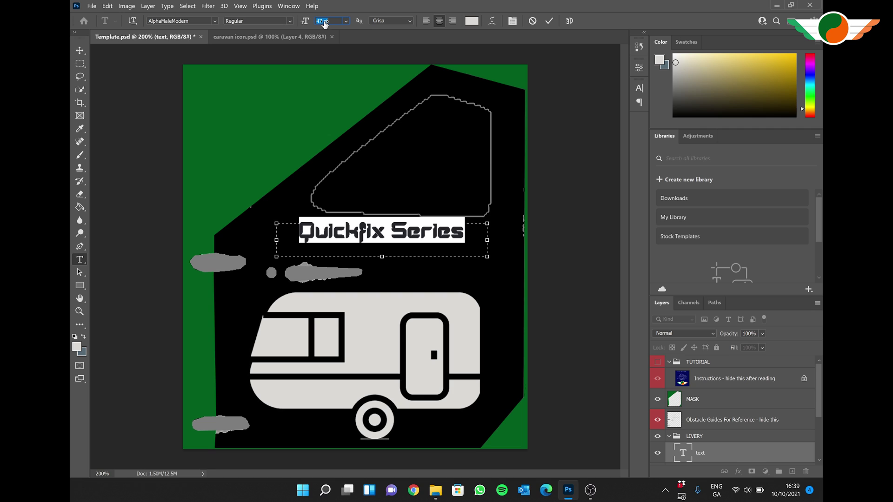
pyautogui.click(550, 21)
pyautogui.click(80, 50)
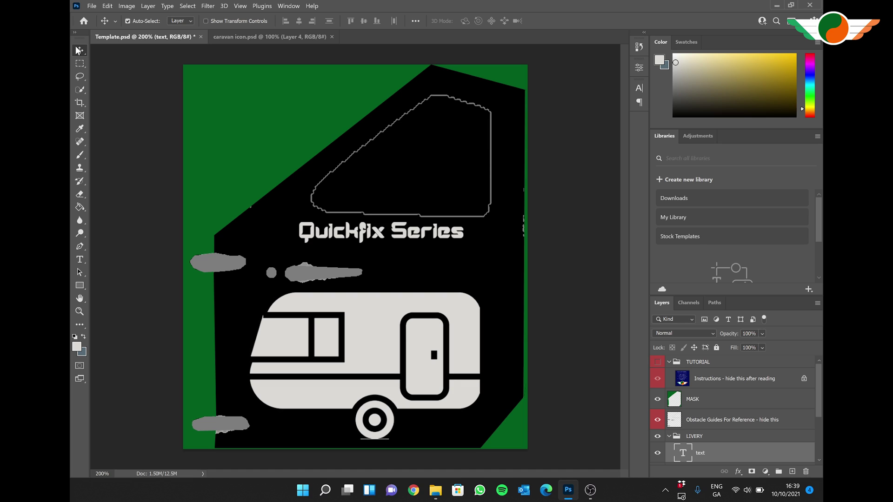
# Nudge the Quickfix Series text right and move its layer above the collapsed LIVERY group
pyautogui.hotkey('shift', 'Right')
pyautogui.hotkey('shift', 'Right')
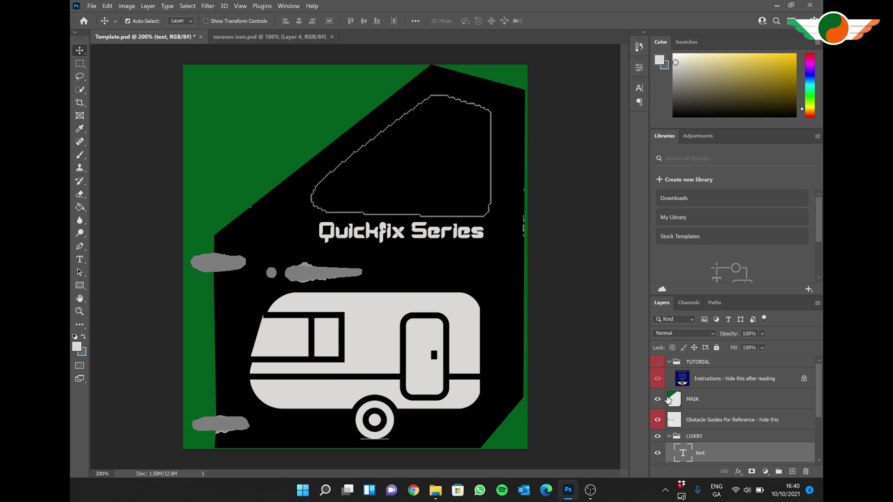
pyautogui.click(695, 435)
pyautogui.scroll(-1, 700, 433)
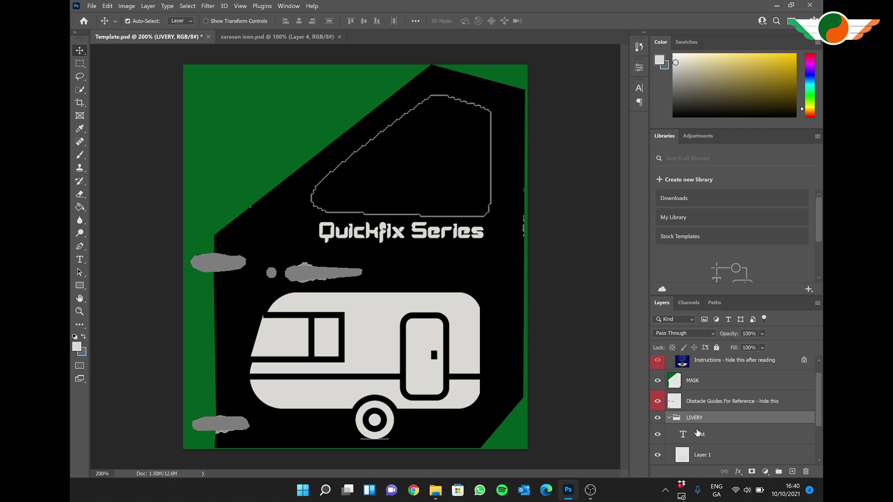
pyautogui.click(695, 438)
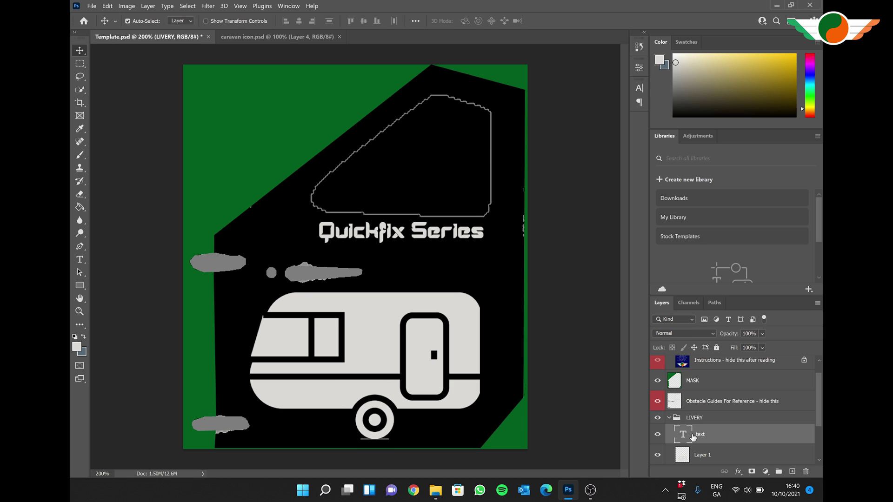
pyautogui.moveTo(680, 437); pyautogui.dragTo(681, 411)
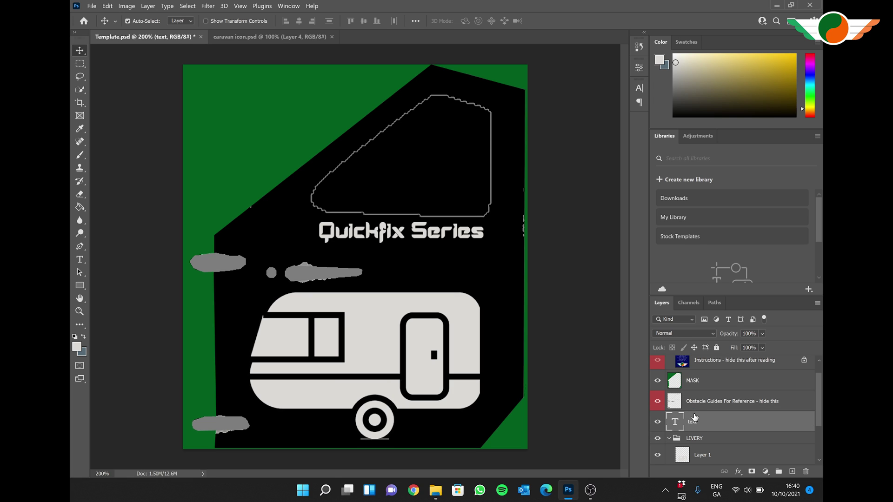
pyautogui.click(676, 439)
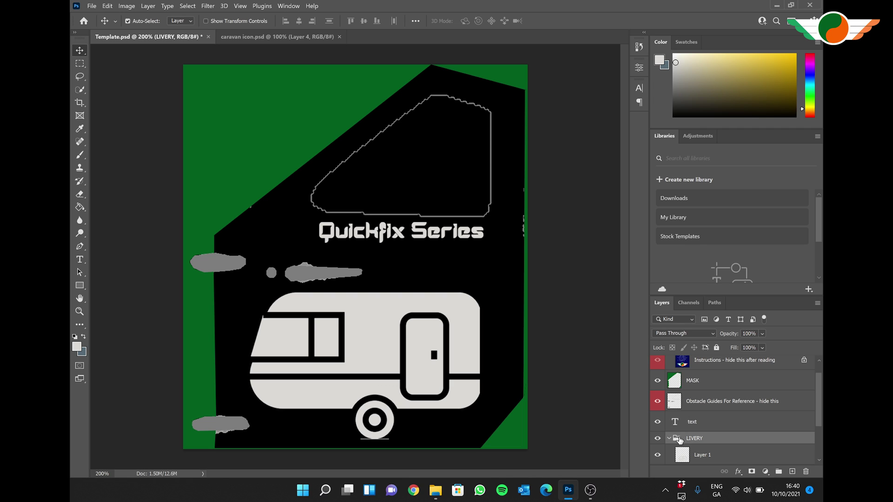
pyautogui.click(670, 439)
# Rename the LIVERY group to 'left door'
pyautogui.doubleClick(696, 439)
pyautogui.write('left door')
pyautogui.press('Return')
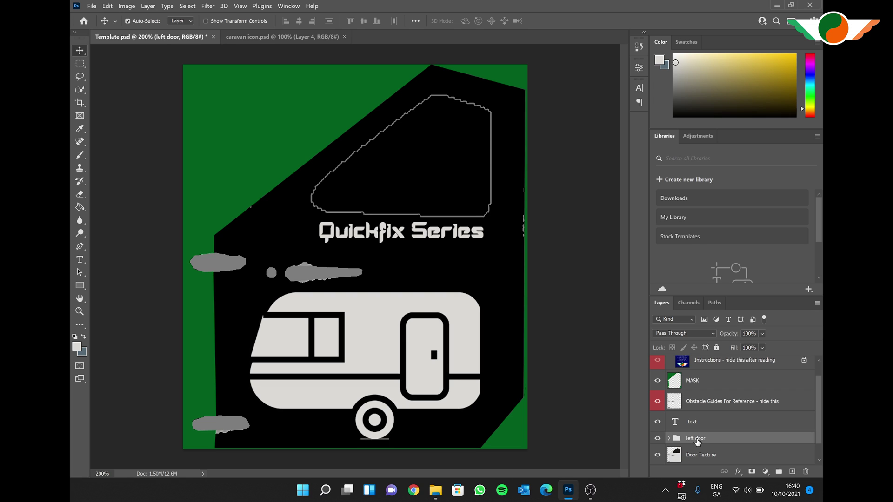
# Duplicate the group as 'right door' and merge the left door group into one layer
pyautogui.hotkey('ctrl', 'j')
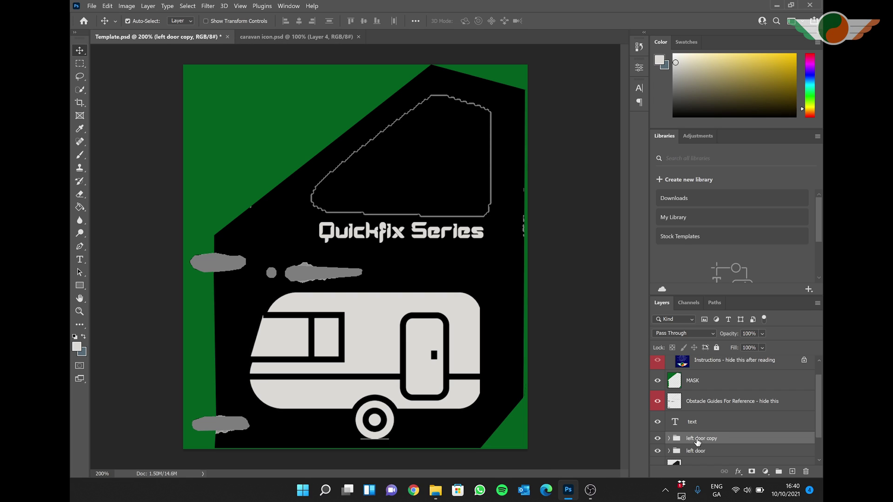
pyautogui.doubleClick(692, 438)
pyautogui.write('right door')
pyautogui.press('Return')
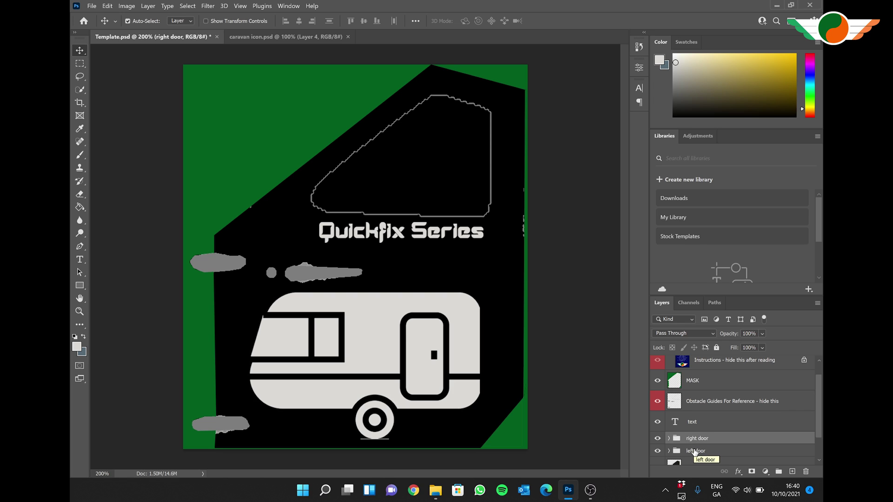
pyautogui.click(694, 452)
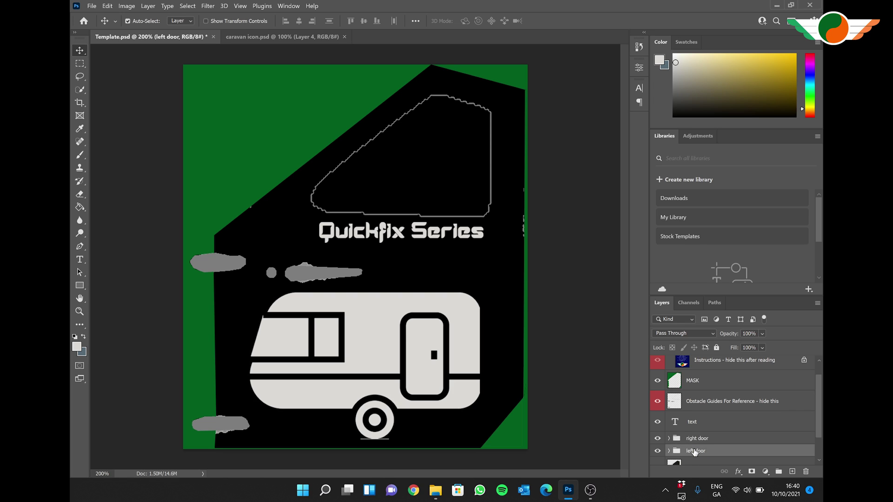
pyautogui.hotkey('ctrl', 'e')
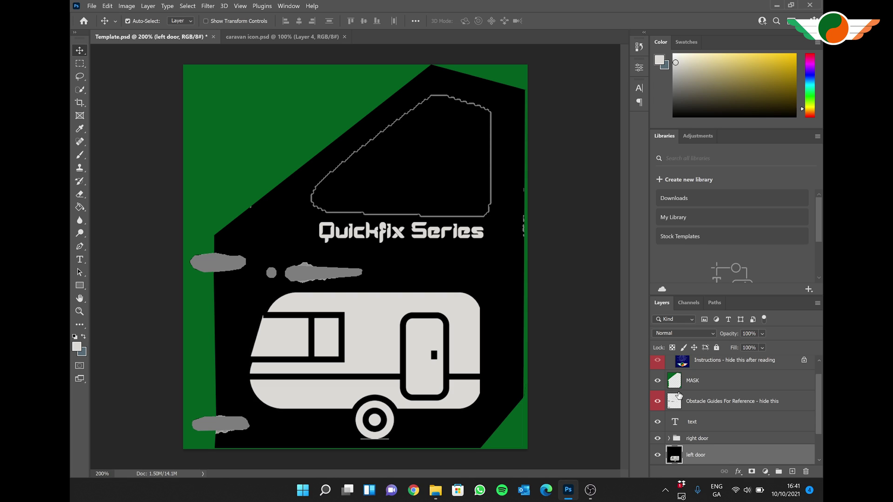
# Select the green area around the door on the MASK layer with the Magic Wand
pyautogui.click(672, 381)
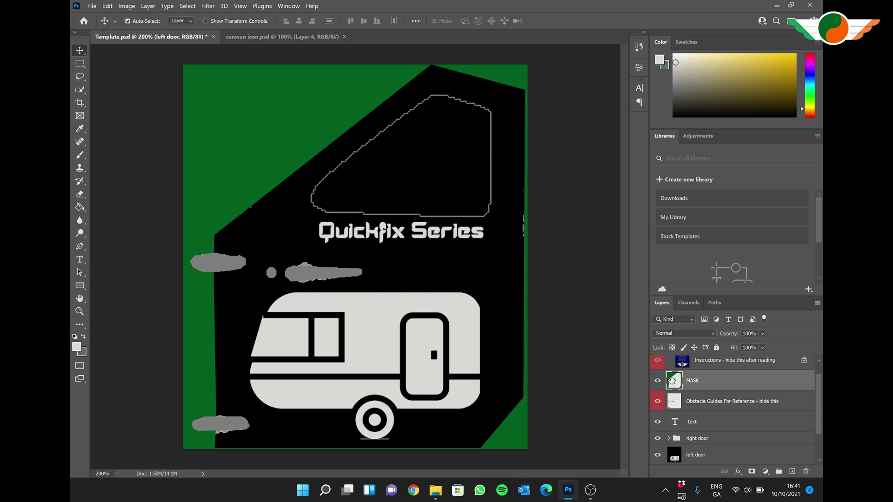
pyautogui.rightClick(79, 93)
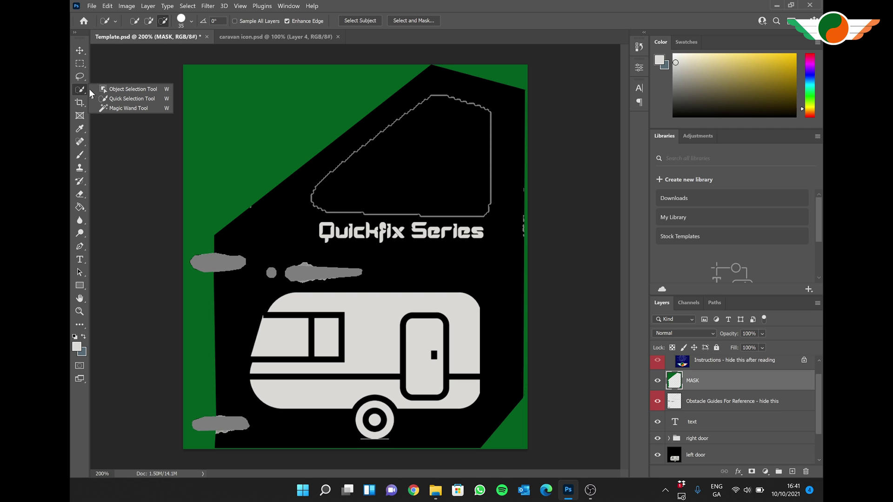
pyautogui.click(123, 107)
pyautogui.click(251, 125)
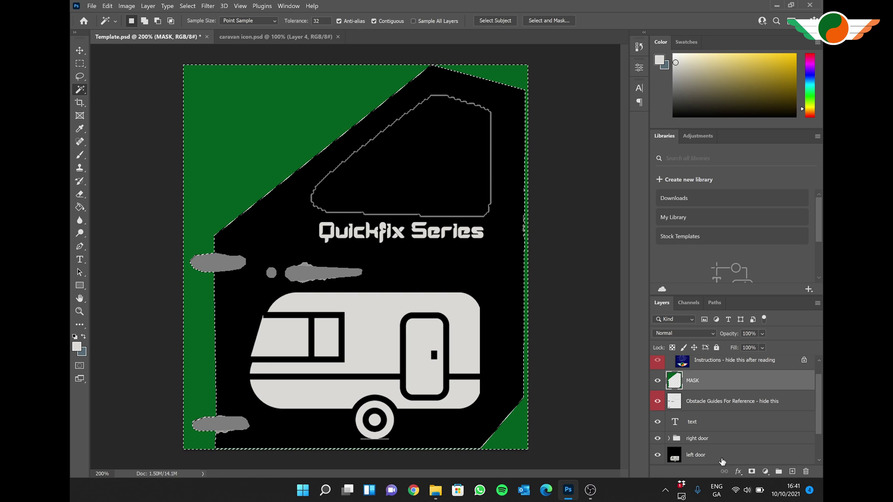
# Show only the left door layer, then select and show the text layer
pyautogui.click(723, 461)
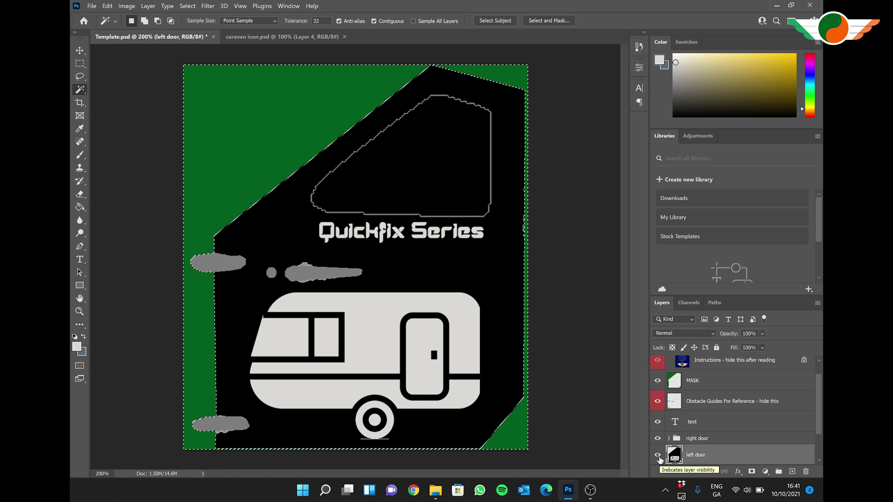
pyautogui.click(658, 456)
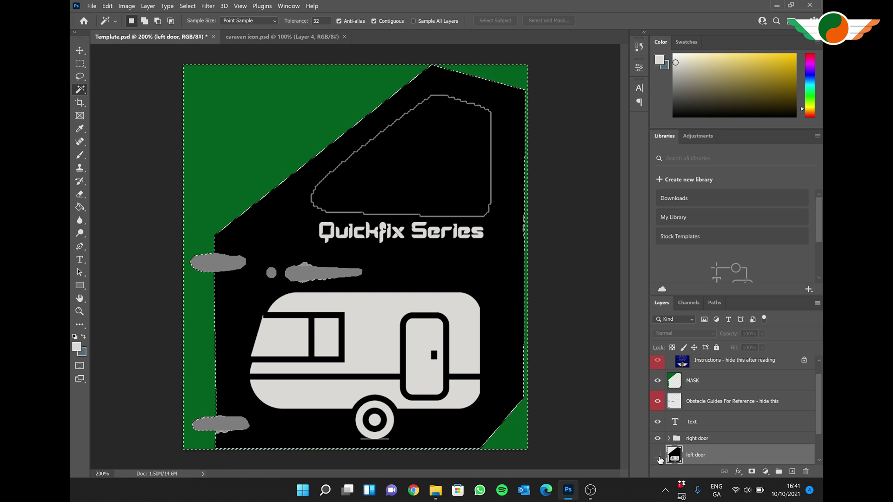
pyautogui.click(658, 457)
pyautogui.keyDown('alt'); pyautogui.click(659, 458); pyautogui.keyUp('alt')
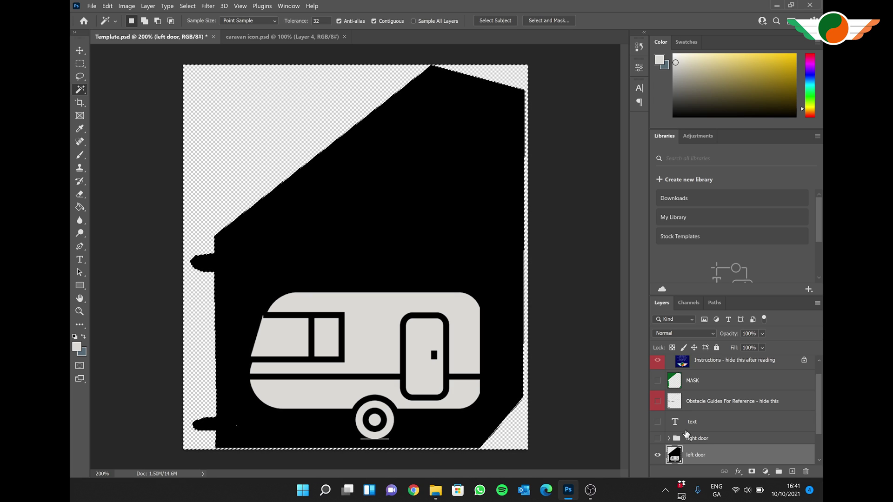
pyautogui.click(692, 422)
# Rename the text layer 'left door text' and duplicate it as 'right door text'
pyautogui.doubleClick(692, 422)
pyautogui.write('left door te')
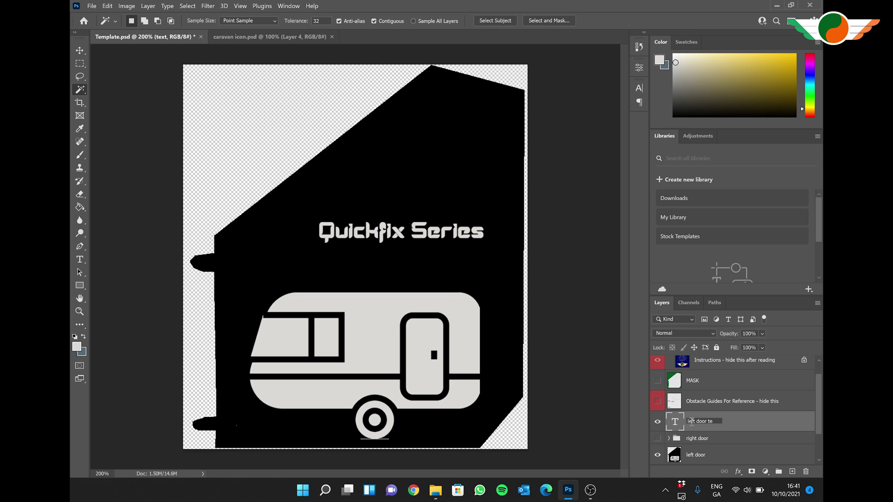
pyautogui.write('xt')
pyautogui.press('Return')
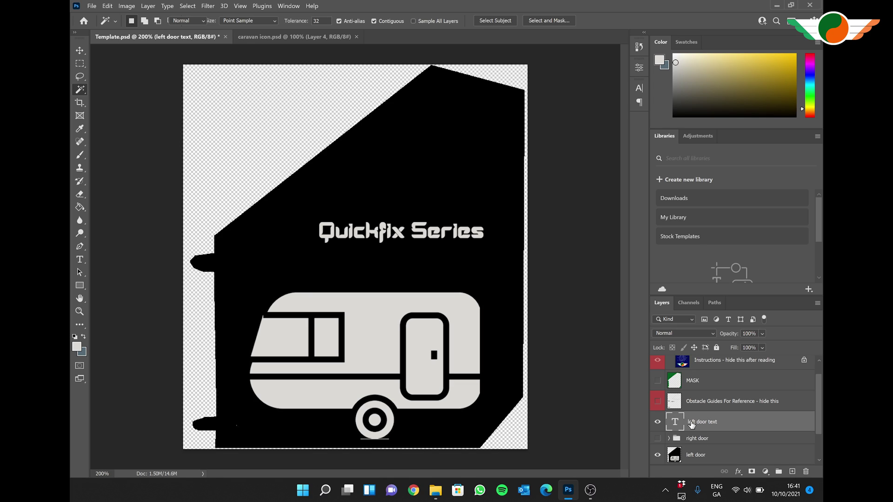
pyautogui.press('j')
pyautogui.hotkey('ctrl', 'j')
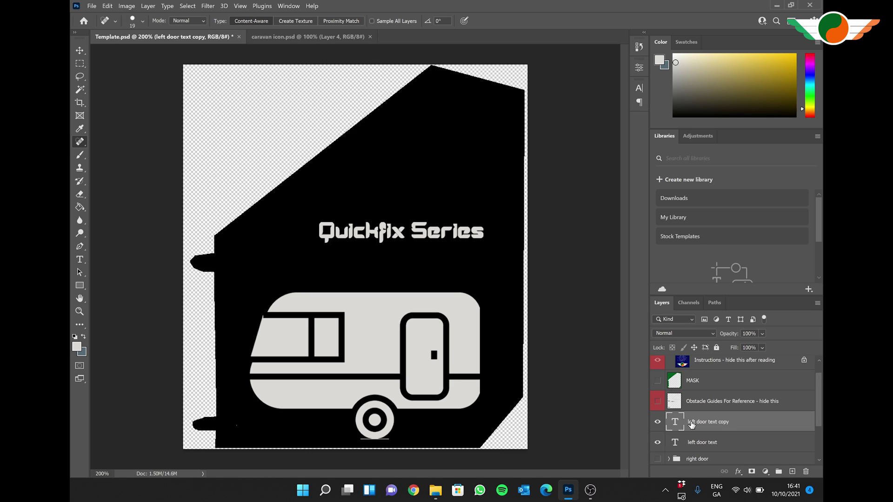
pyautogui.doubleClick(692, 422)
pyautogui.write('right door text')
pyautogui.press('Return')
# Merge the left door layer into the left door text layer
pyautogui.scroll(-1, 816, 411)
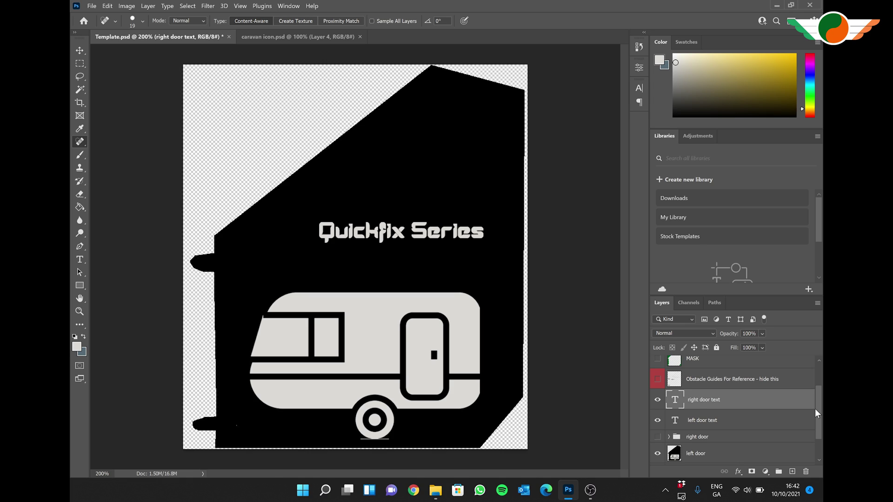
pyautogui.scroll(-1, 815, 409)
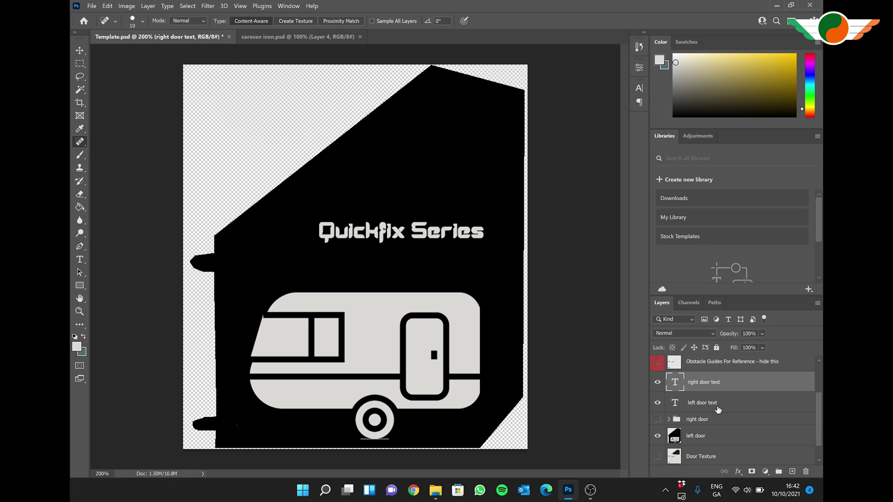
pyautogui.click(717, 407)
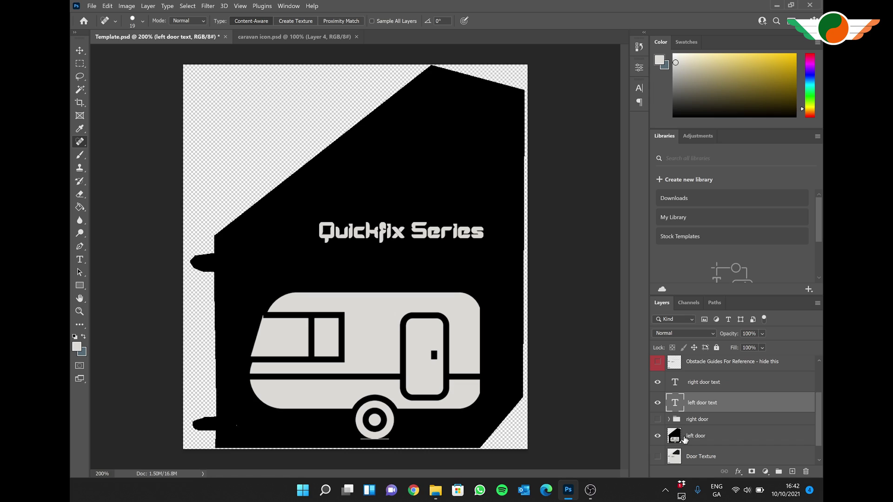
pyautogui.keyDown('shift'); pyautogui.click(685, 437); pyautogui.keyUp('shift')
pyautogui.hotkey('ctrl', 'e')
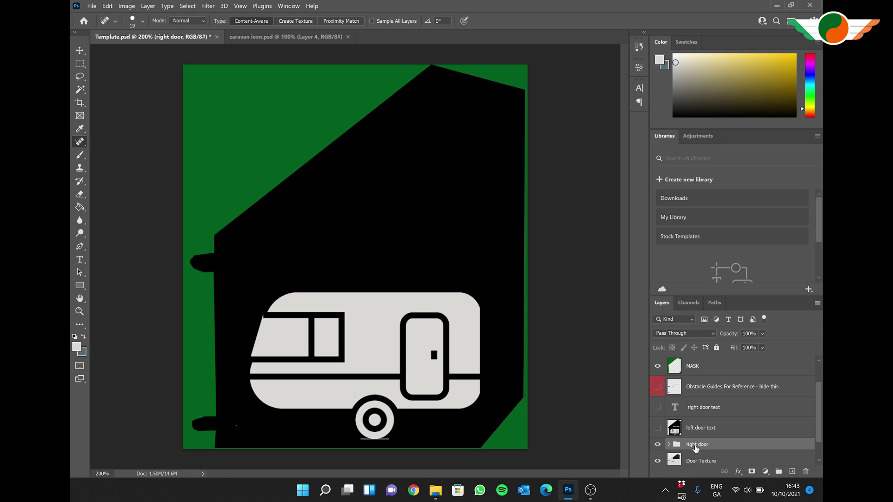
# Merge the right door group into a single layer
pyautogui.click(791, 407)
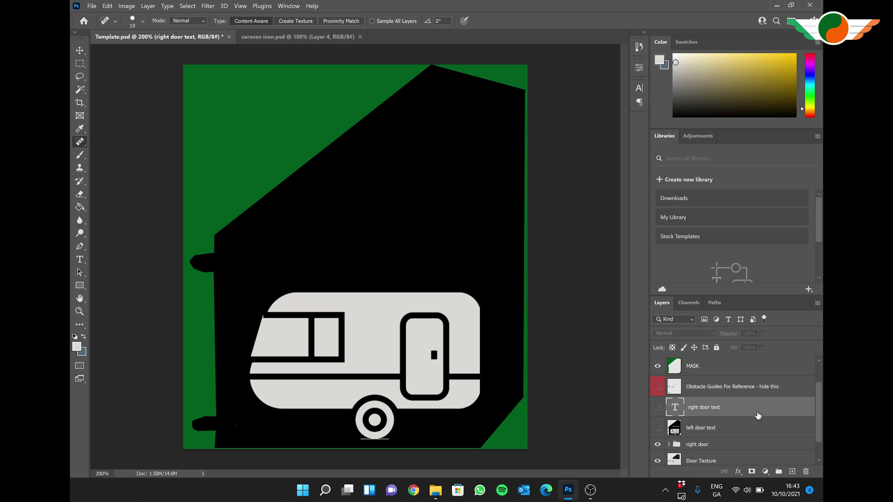
pyautogui.click(697, 448)
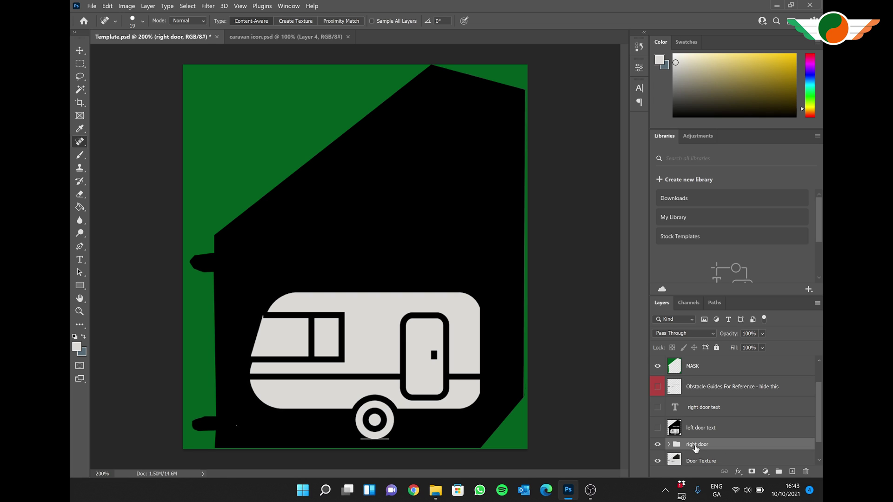
pyautogui.hotkey('ctrl', 'e')
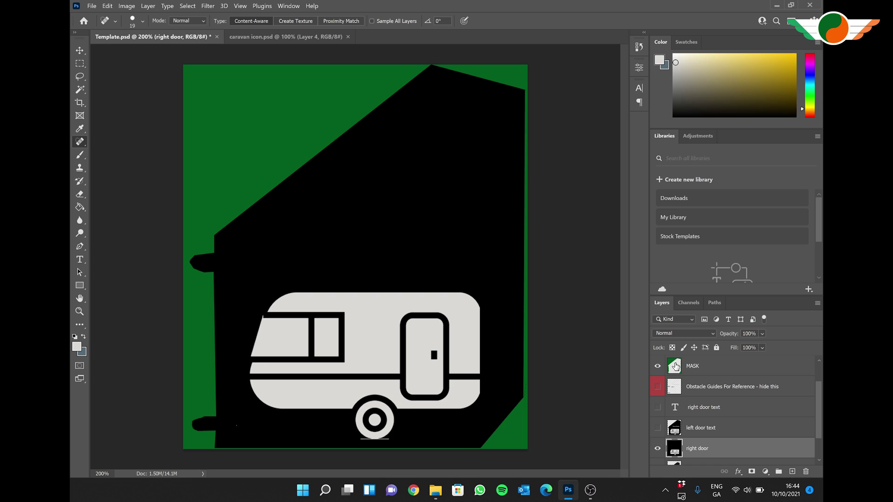
# Magic Wand the green MASK area, select the right door layer and hide MASK
pyautogui.click(675, 366)
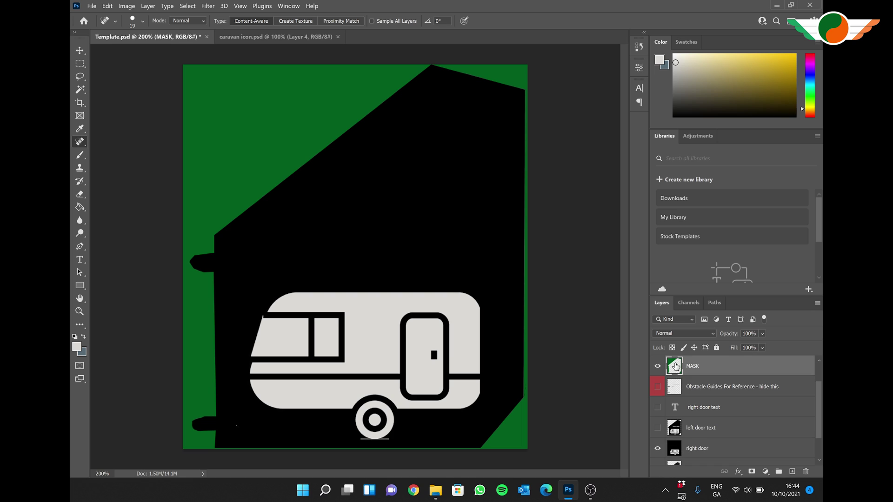
pyautogui.click(80, 88)
pyautogui.click(225, 106)
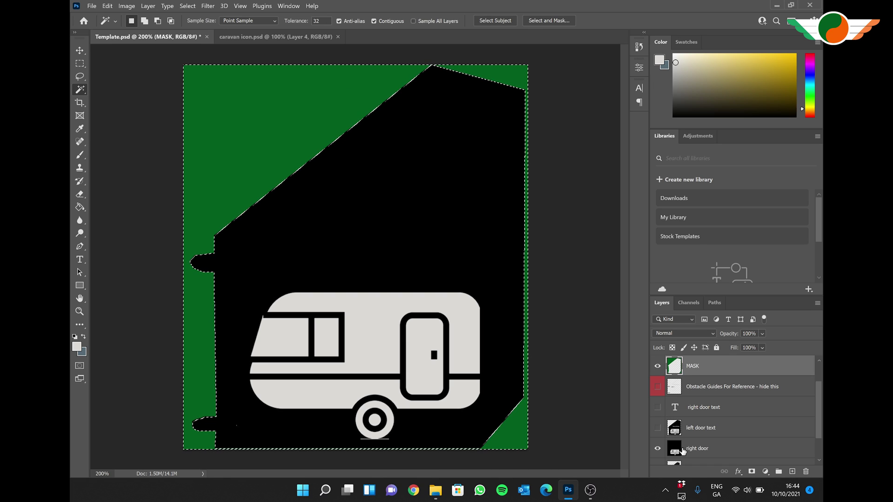
pyautogui.click(697, 451)
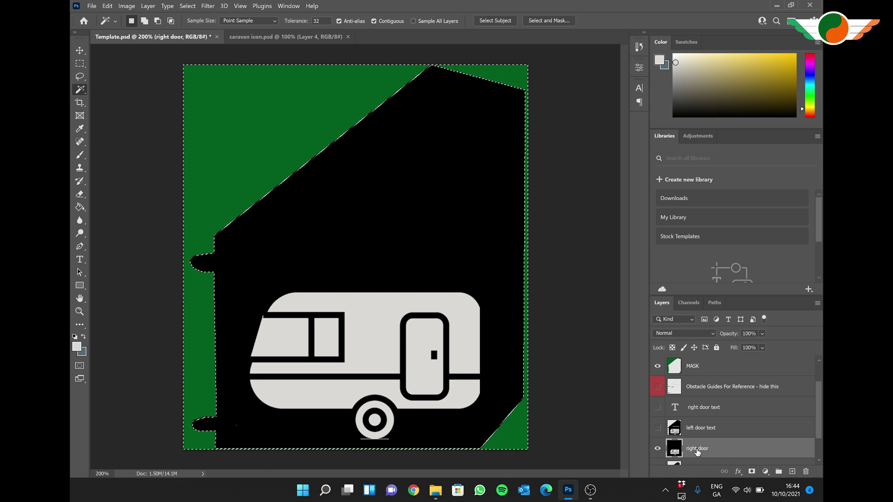
pyautogui.click(656, 367)
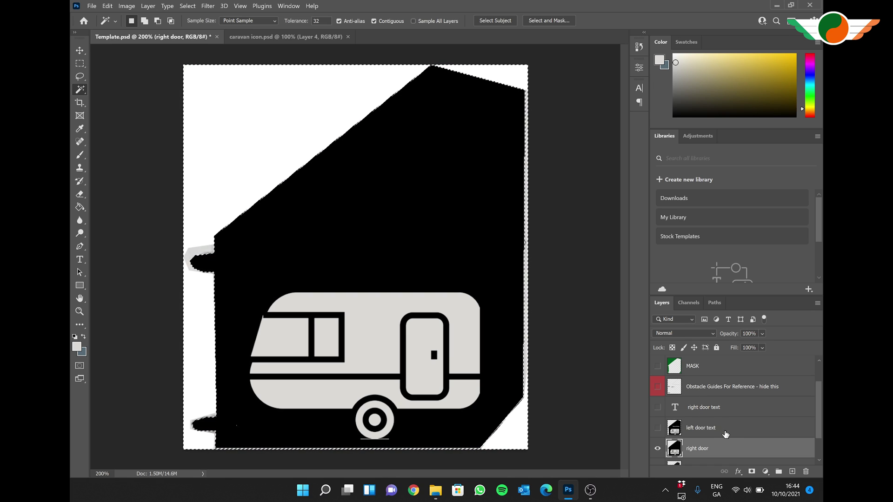
# Clear the empty-selection error and selection, then flip the right door layer horizontally
pyautogui.click(114, 6)
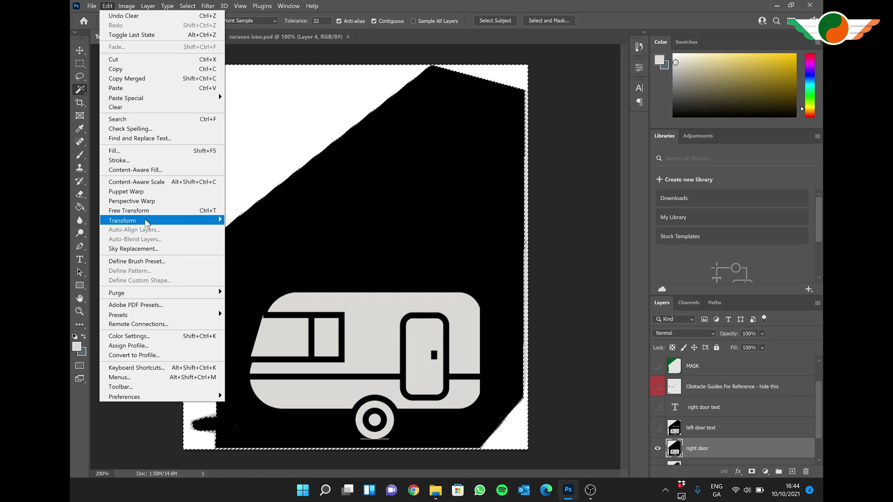
pyautogui.moveTo(146, 223)
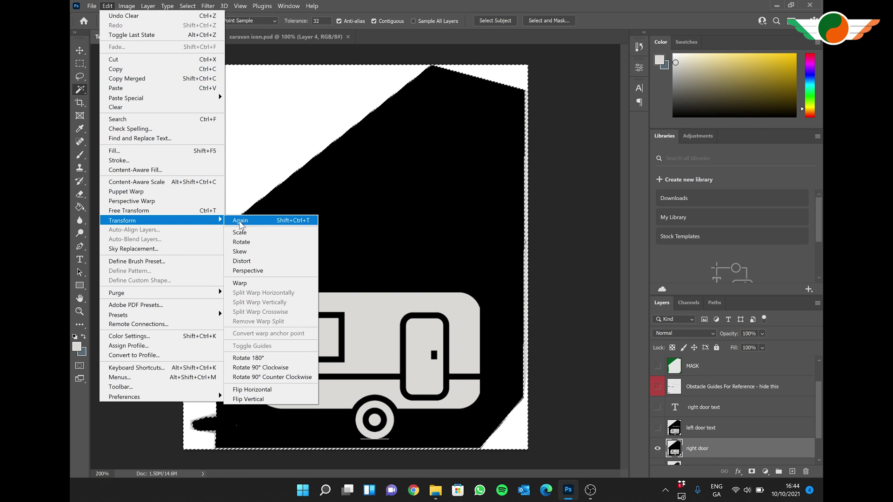
pyautogui.click(257, 391)
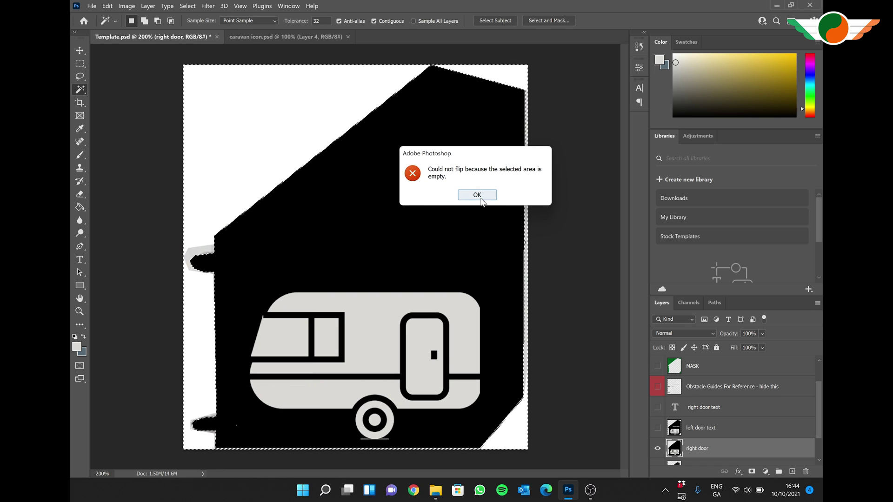
pyautogui.click(477, 194)
pyautogui.hotkey('ctrl', 'd')
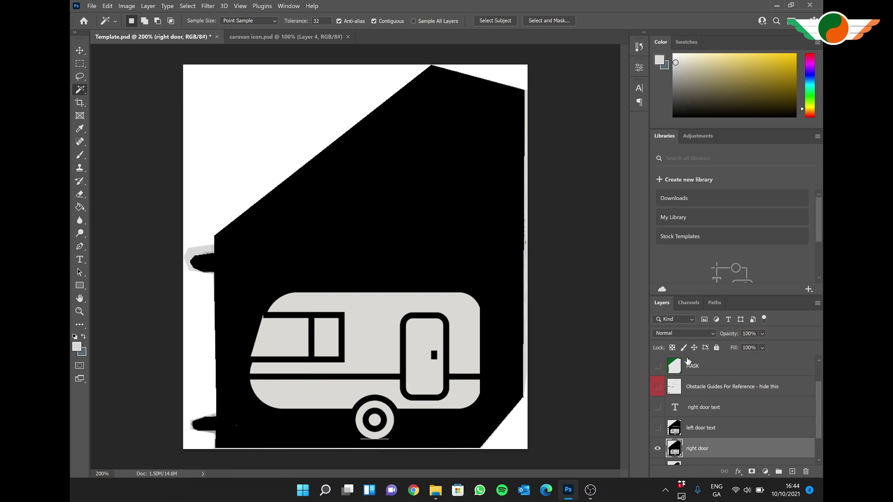
pyautogui.click(108, 6)
pyautogui.moveTo(135, 220)
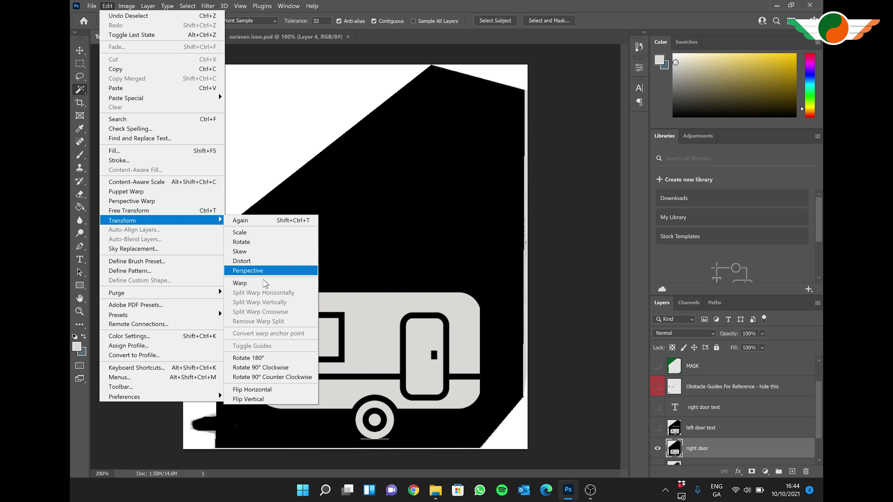
pyautogui.click(269, 389)
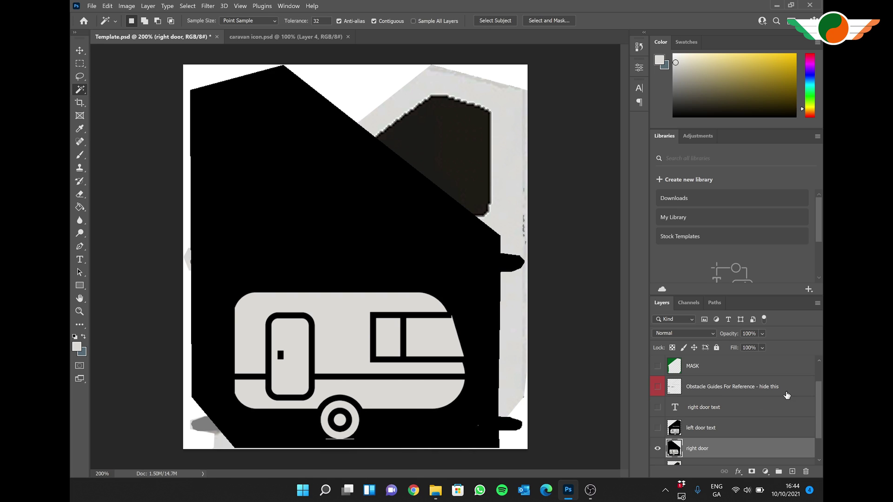
# Flip the Door Texture layer horizontally as well
pyautogui.moveTo(817, 398); pyautogui.dragTo(815, 435)
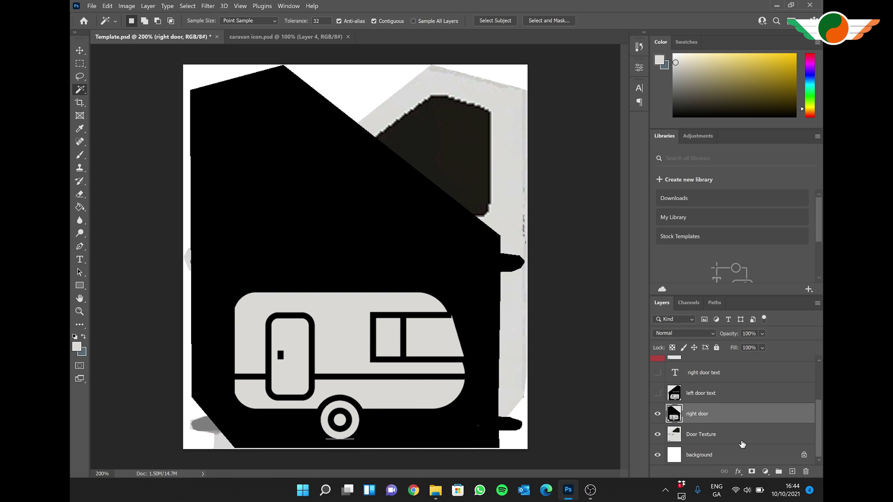
pyautogui.click(720, 440)
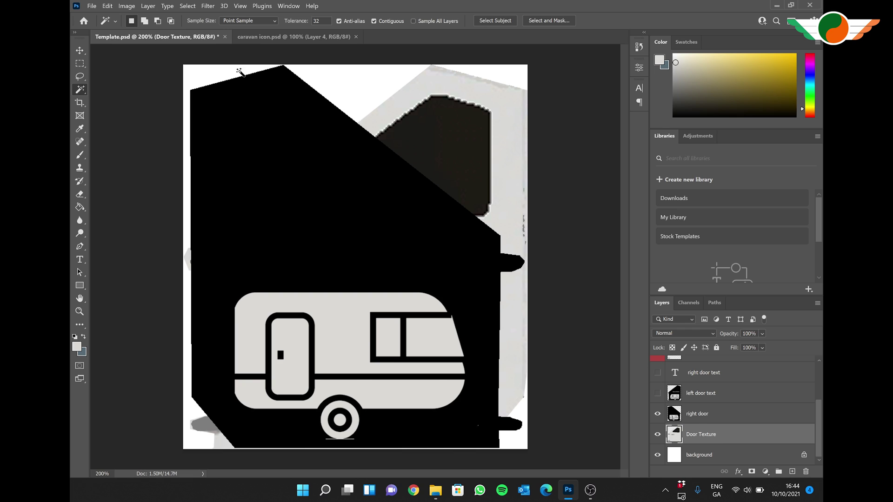
pyautogui.click(107, 5)
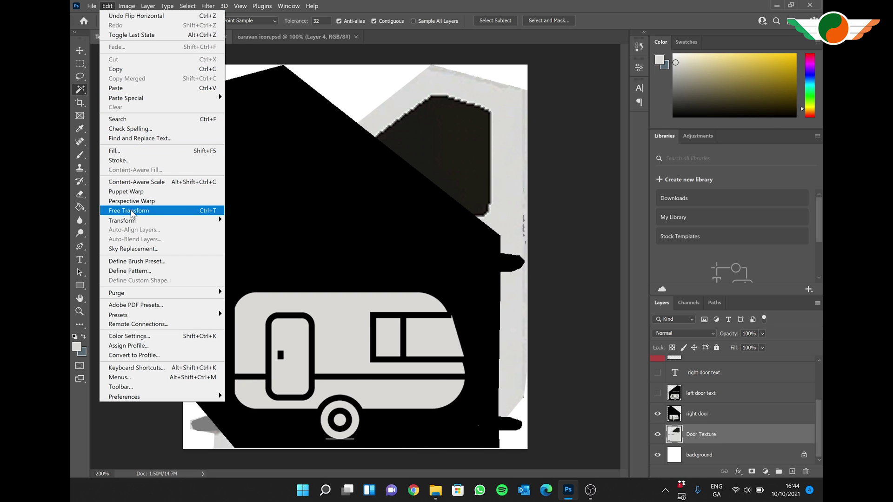
pyautogui.moveTo(158, 220)
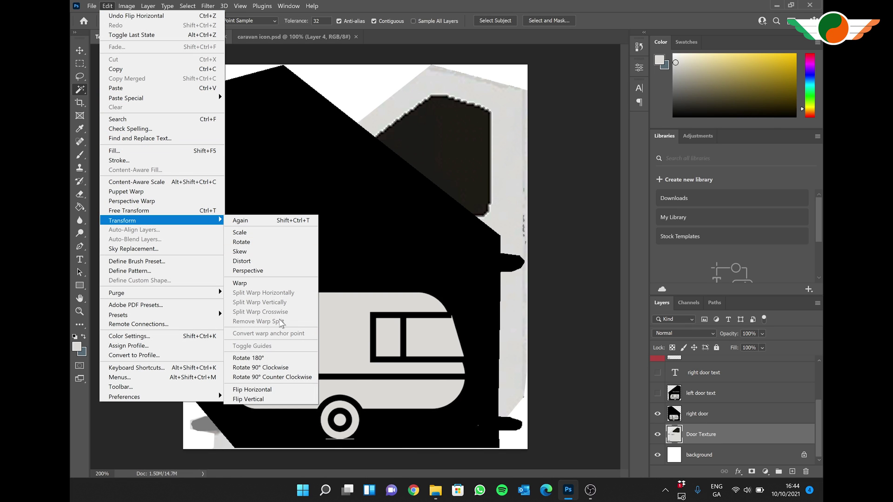
pyautogui.click(288, 386)
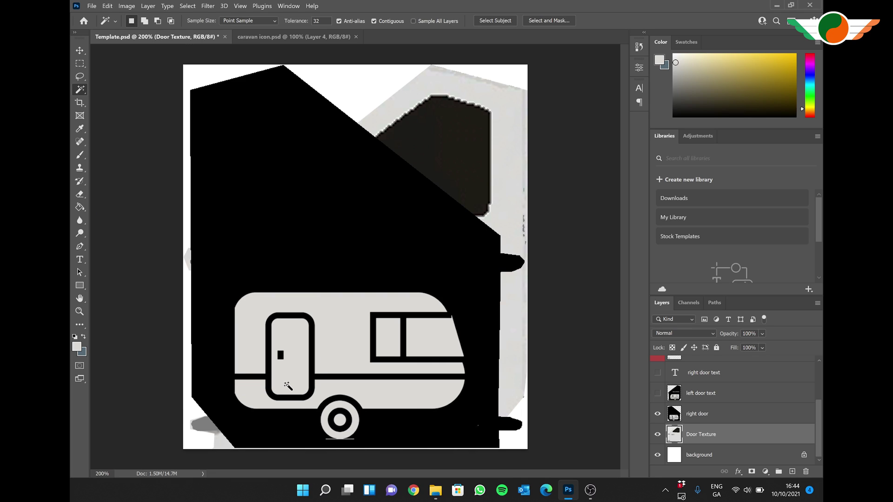
# Drop the right door to 73% opacity and nudge the Quickfix Series text left
pyautogui.click(705, 416)
pyautogui.moveTo(730, 333); pyautogui.dragTo(715, 334)
pyautogui.press('v')
pyautogui.click(658, 372)
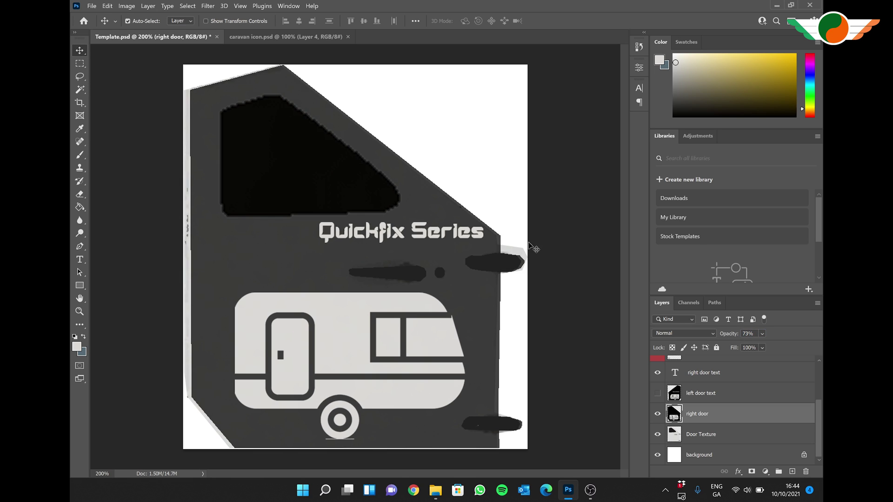
pyautogui.click(707, 372)
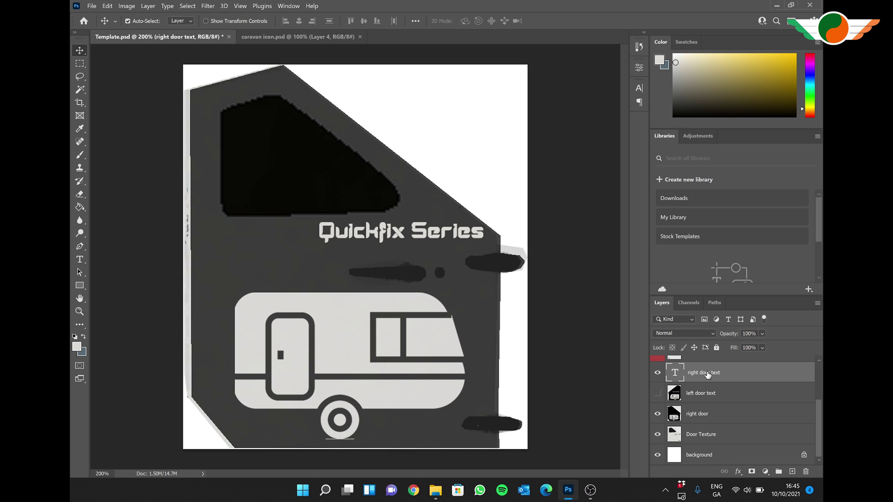
pyautogui.hotkey('shift', 'Left')
pyautogui.hotkey('shift', 'Left')
pyautogui.hotkey('shift', 'Left')
pyautogui.hotkey('shift', 'Left')
pyautogui.hotkey('shift', 'Left')
pyautogui.hotkey('shift', 'Left')
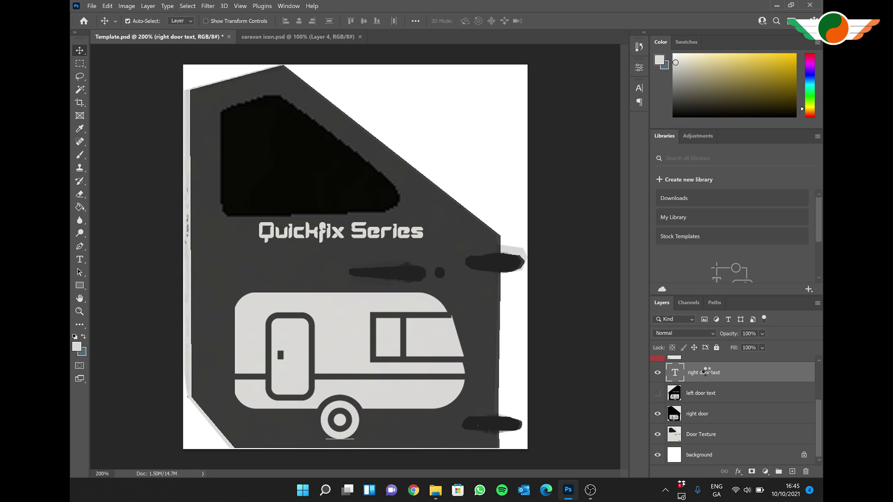
pyautogui.hotkey('shift', 'Left')
pyautogui.hotkey('shift', 'Left')
pyautogui.hotkey('shift', 'Left')
pyautogui.hotkey('shift', 'Left')
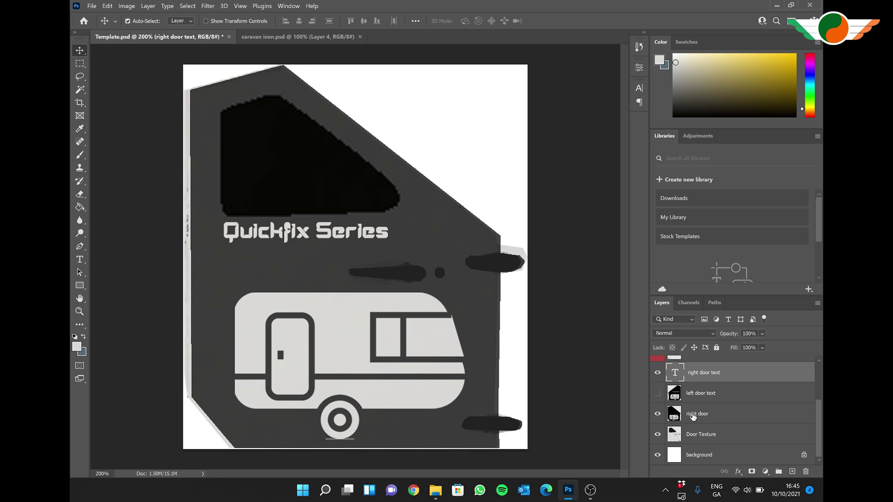
# Restore the right door to full opacity and merge it with the right door text layer
pyautogui.press('ctrl')
pyautogui.keyDown('ctrl'); pyautogui.click(693, 414); pyautogui.keyUp('ctrl')
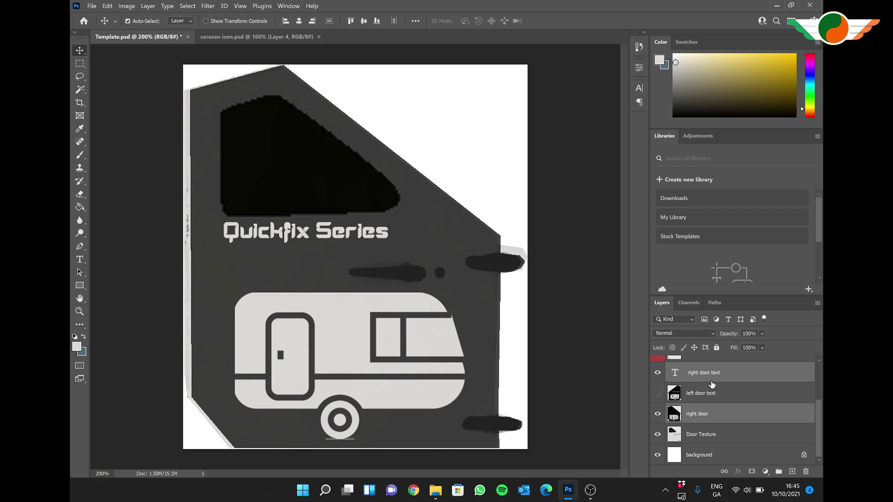
pyautogui.click(748, 334)
pyautogui.press('Return')
pyautogui.click(712, 416)
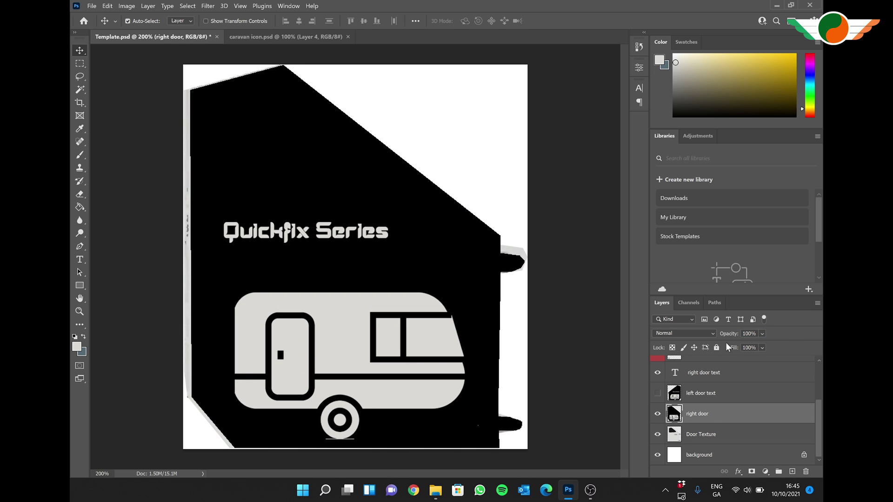
pyautogui.keyDown('ctrl'); pyautogui.click(711, 375); pyautogui.keyUp('ctrl')
pyautogui.hotkey('ctrl', 'e')
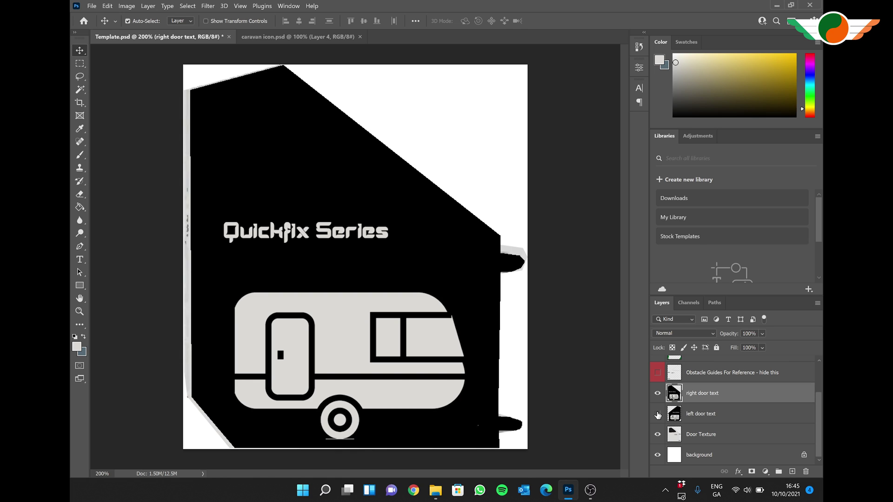
# Hide the Door Texture, background and right door text layers, showing only the left door text
pyautogui.moveTo(658, 415); pyautogui.dragTo(658, 455)
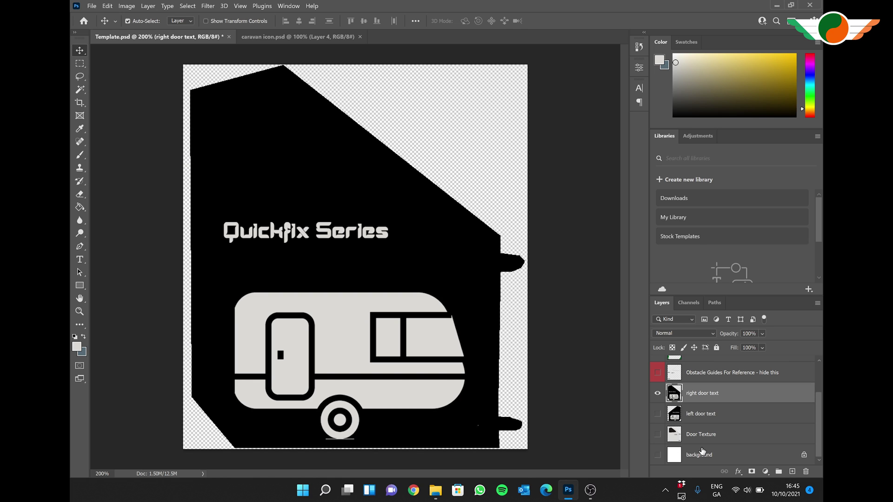
pyautogui.scroll(2, 702, 451)
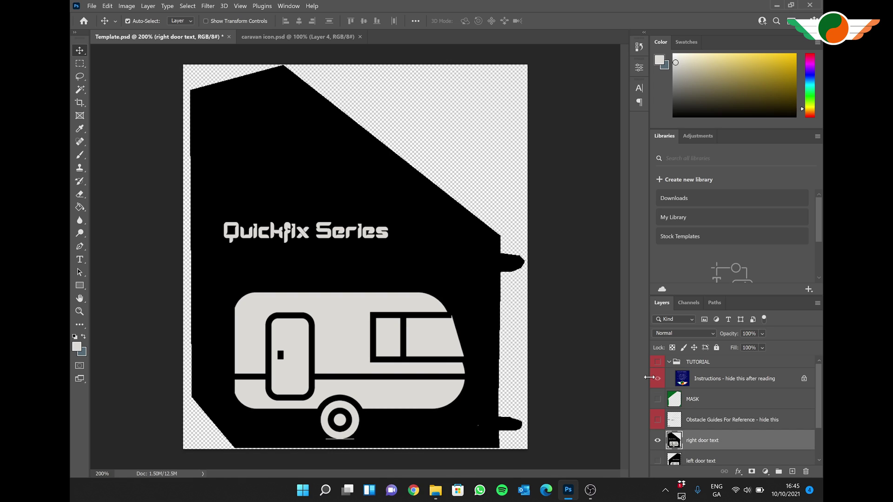
pyautogui.scroll(-2, 806, 410)
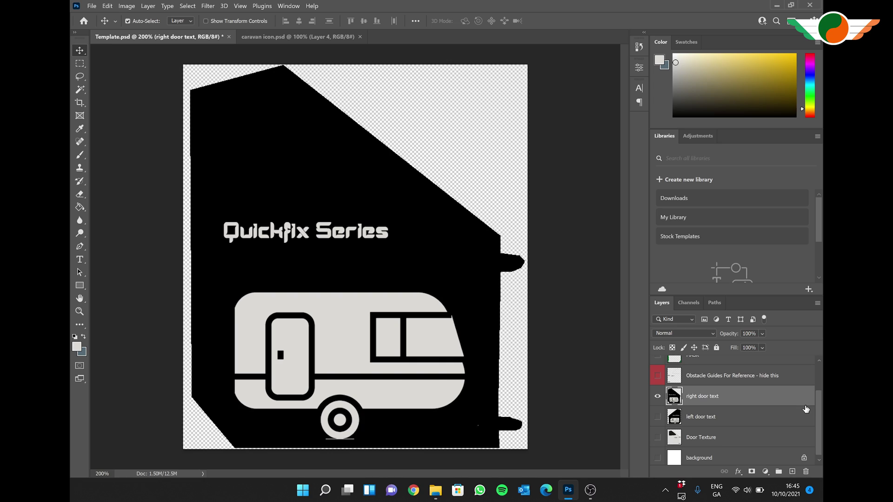
pyautogui.click(657, 396)
pyautogui.click(657, 416)
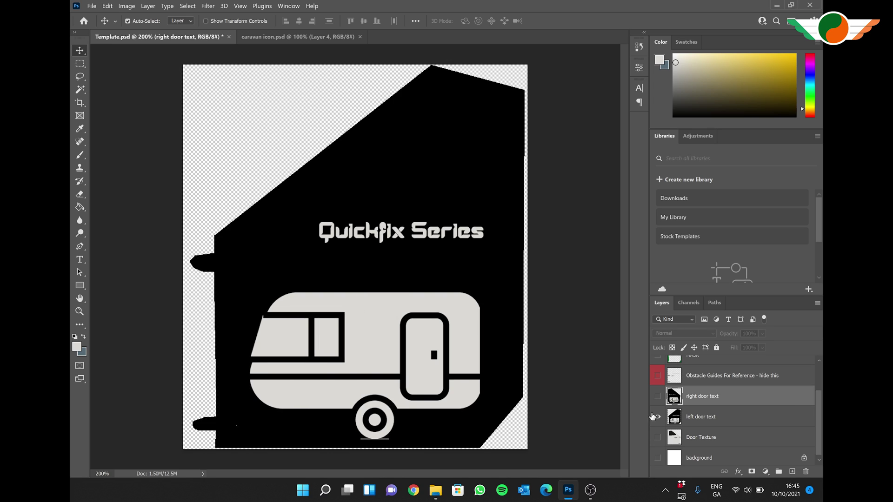
# Open CESSNA_208B_GRANDCARAVANEX_AIRFRAME_BODY_ALBD.PNG.psb from the '2 - Photoshop file to update' folder
pyautogui.click(665, 417)
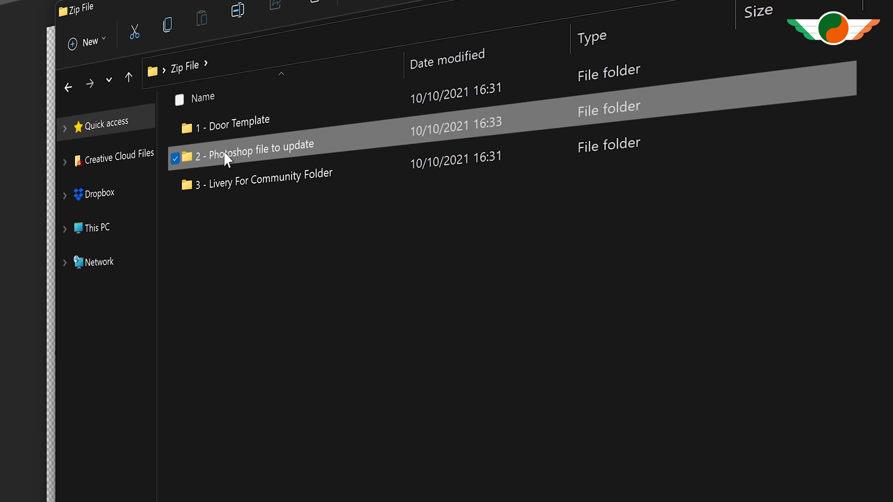
pyautogui.doubleClick(227, 159)
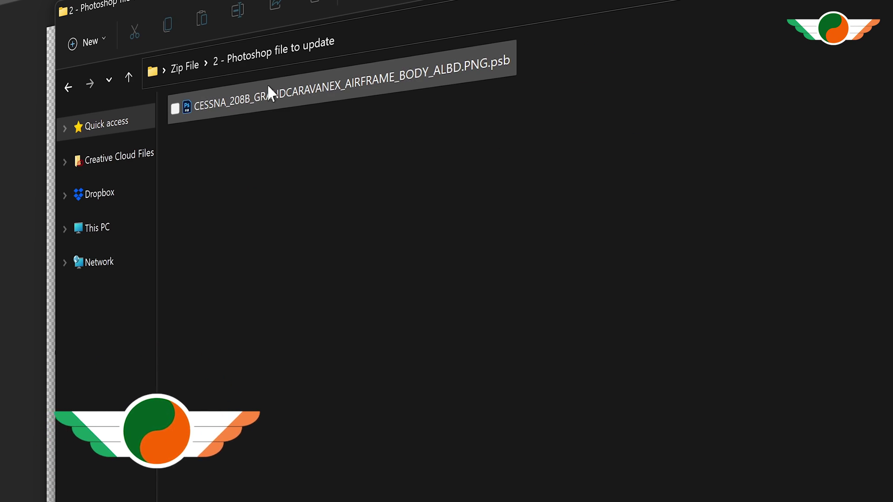
pyautogui.doubleClick(283, 93)
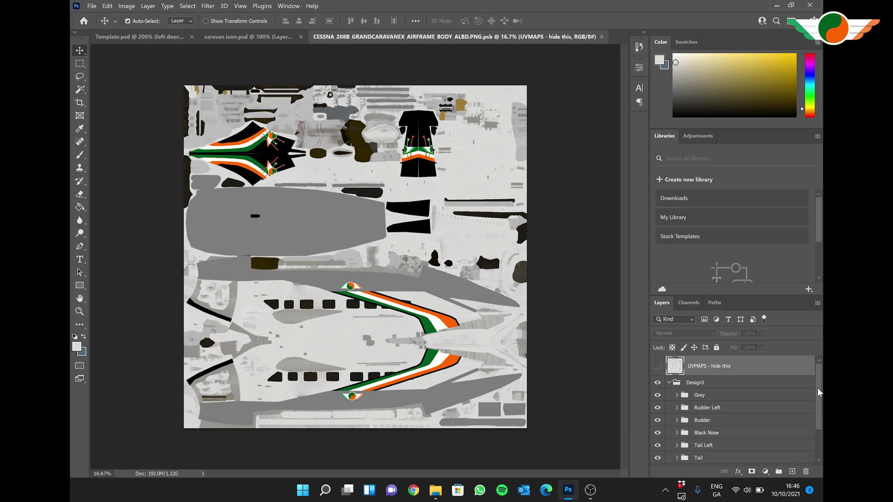
# Zoom the body texture to 200% on the lower fuselage around the triangular window
pyautogui.moveTo(817, 388); pyautogui.dragTo(807, 434)
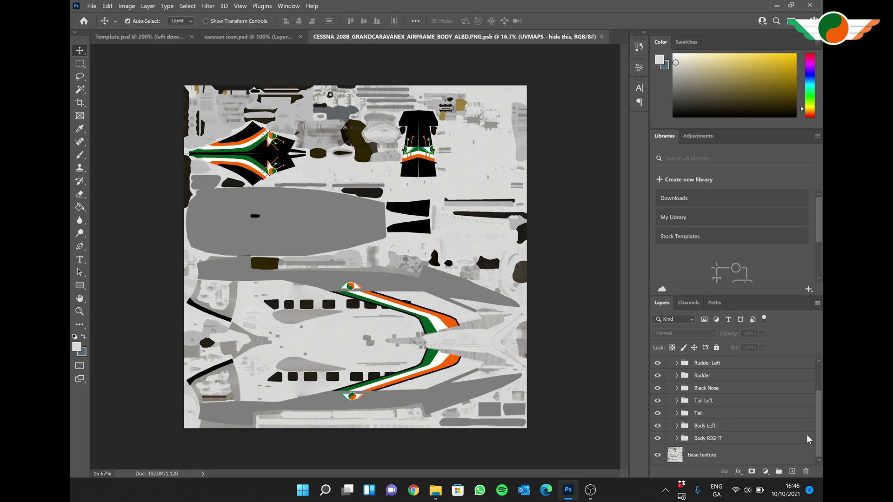
pyautogui.scroll(2, 807, 435)
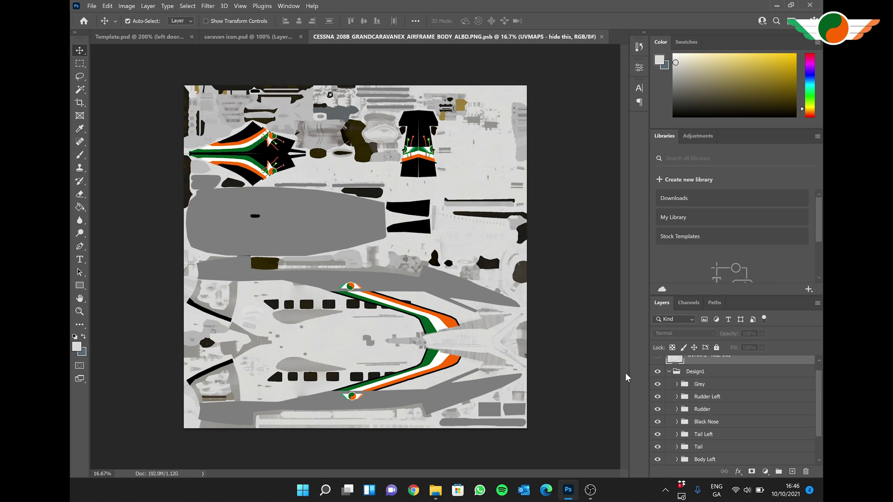
pyautogui.press('z')
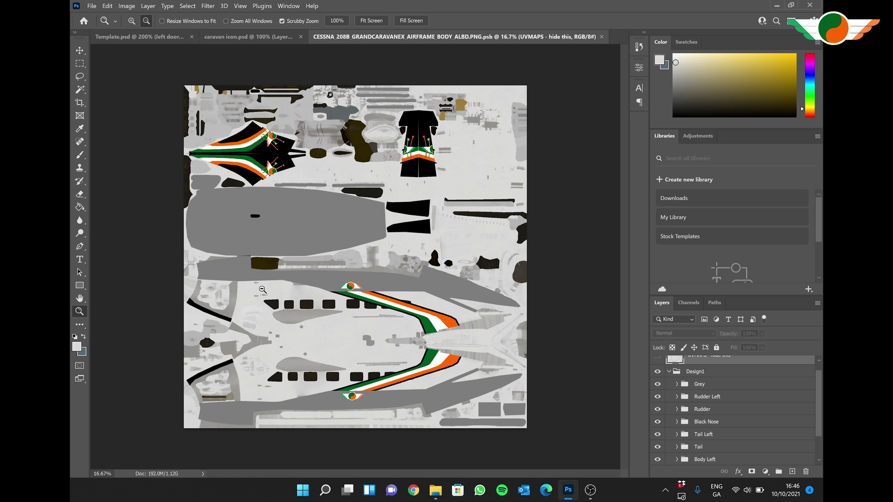
pyautogui.keyDown('alt'); pyautogui.click(263, 289); pyautogui.keyUp('alt')
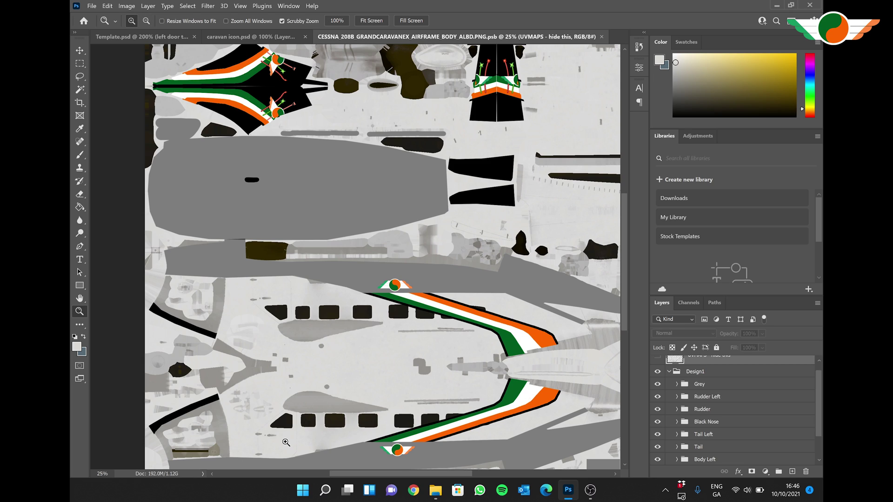
pyautogui.click(286, 443)
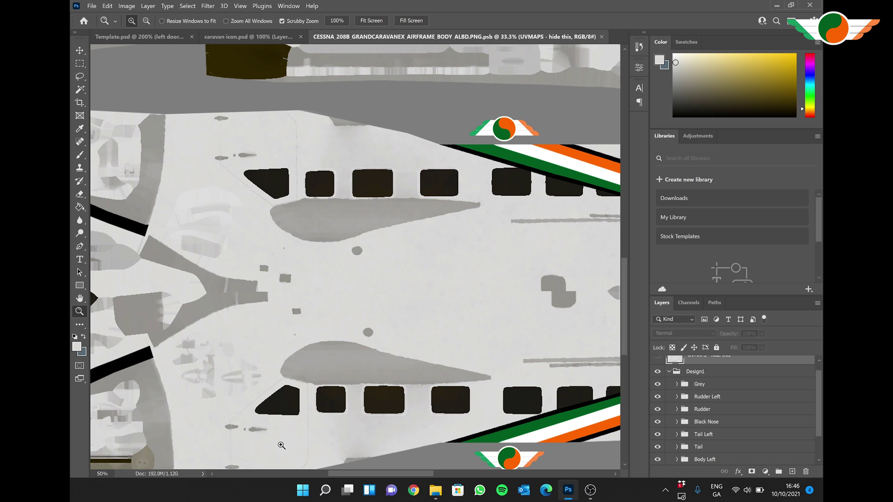
pyautogui.moveTo(282, 446); pyautogui.dragTo(450, 172)
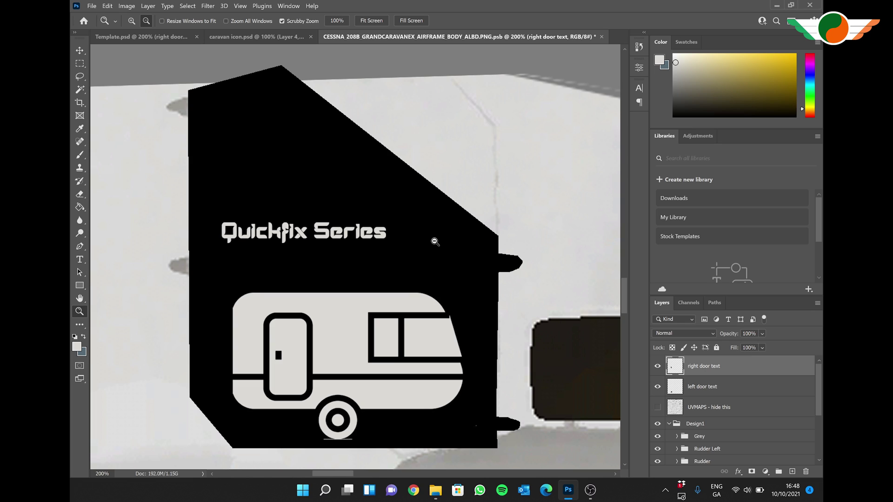
# Fit the whole texture on screen and return to the Move tool
pyautogui.hotkey('ctrl', '0')
pyautogui.press('v')
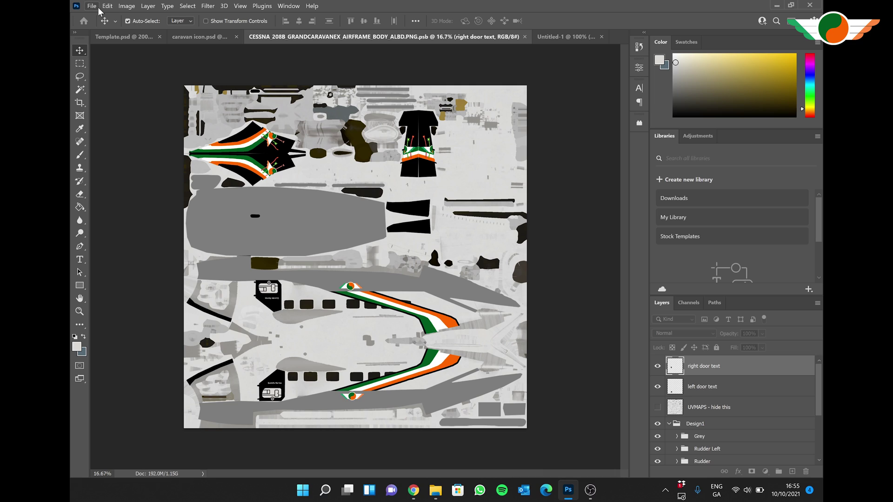
# Save a copy of the texture in Intel Texture Works DDS format
pyautogui.click(93, 6)
pyautogui.click(121, 133)
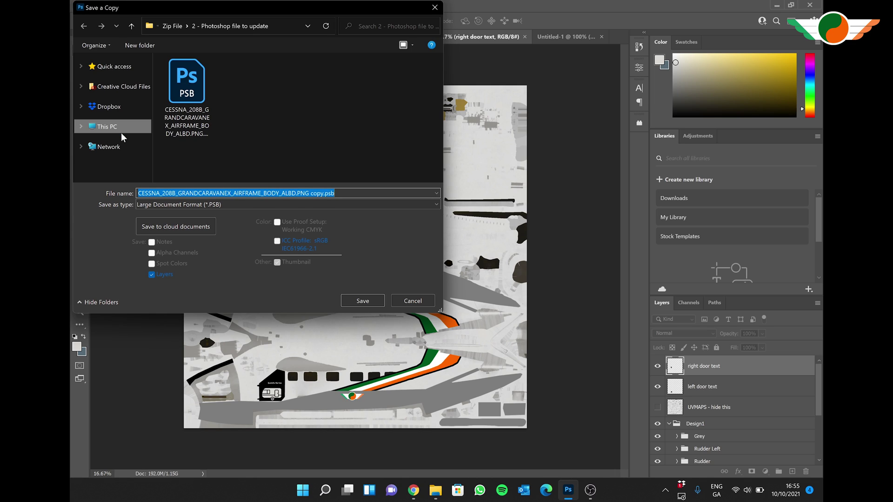
pyautogui.click(353, 205)
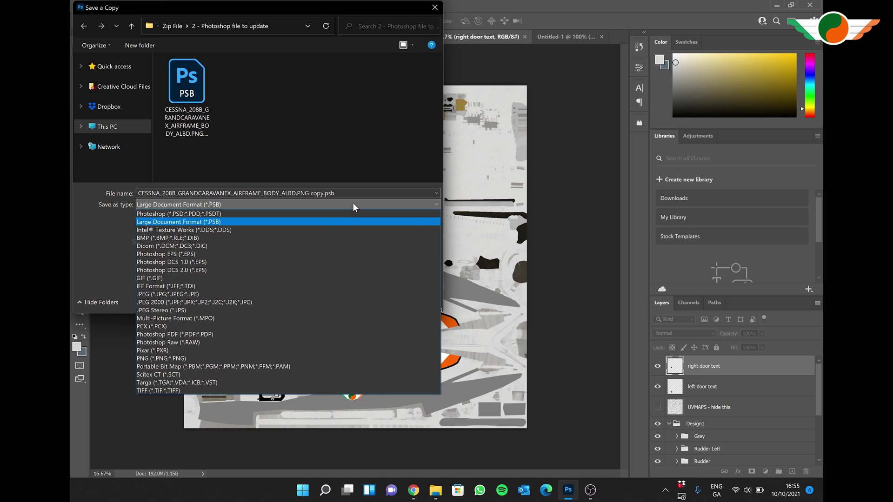
pyautogui.click(238, 229)
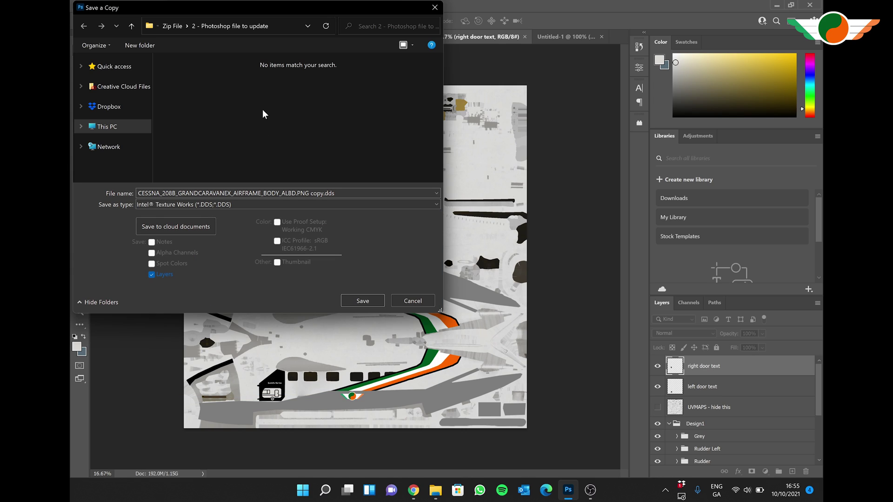
# Save it as CESSNA_208B_GRANDCARAVANEX_AIRFRAME_BODY_ALBD.PNG.DDS in the Caravan livery's TEXTURE.IACC folder
pyautogui.hotkey('alt', 'Up')
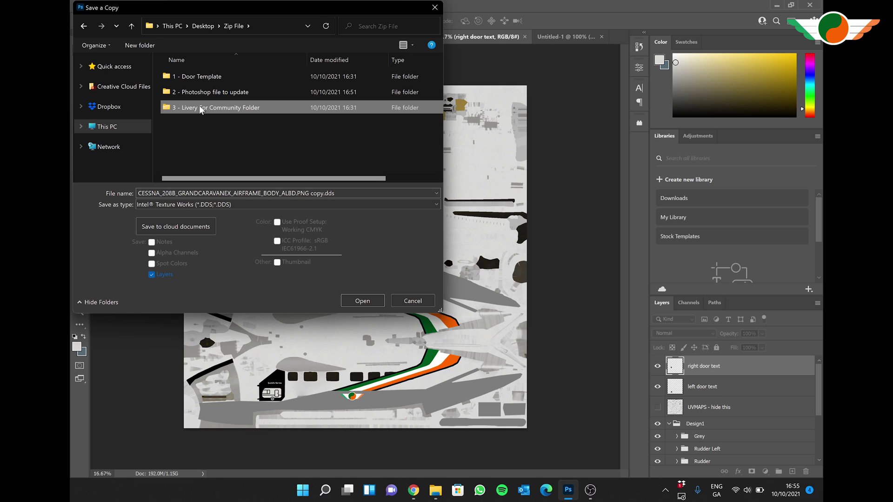
pyautogui.doubleClick(199, 108)
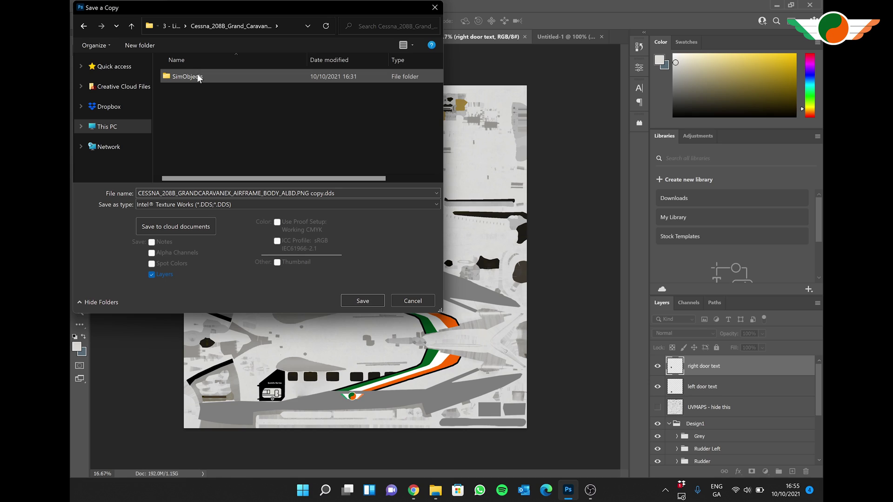
pyautogui.doubleClick(197, 75)
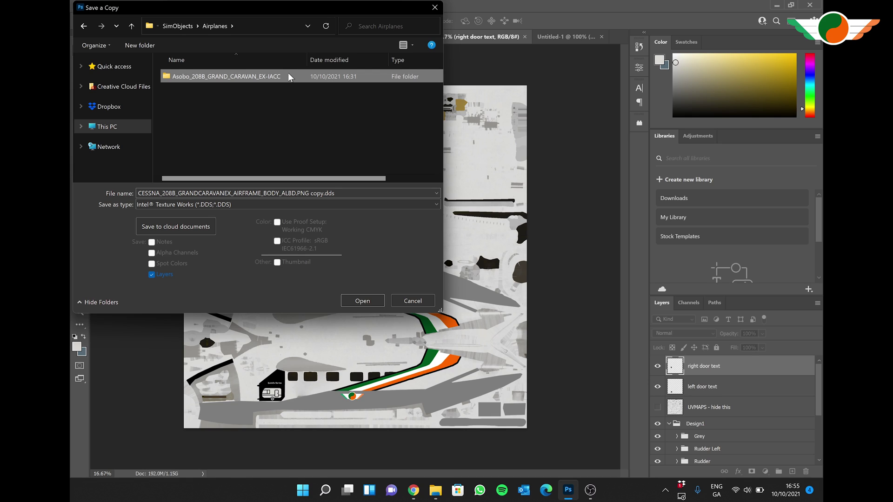
pyautogui.doubleClick(288, 76)
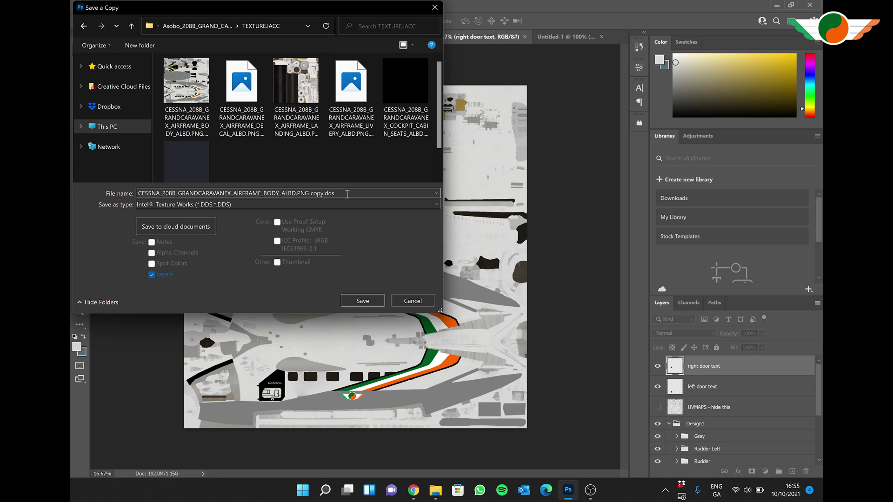
pyautogui.press('BackSpace')
pyautogui.press('BackSpace')
pyautogui.press('BackSpace')
pyautogui.press('BackSpace')
pyautogui.press('BackSpace')
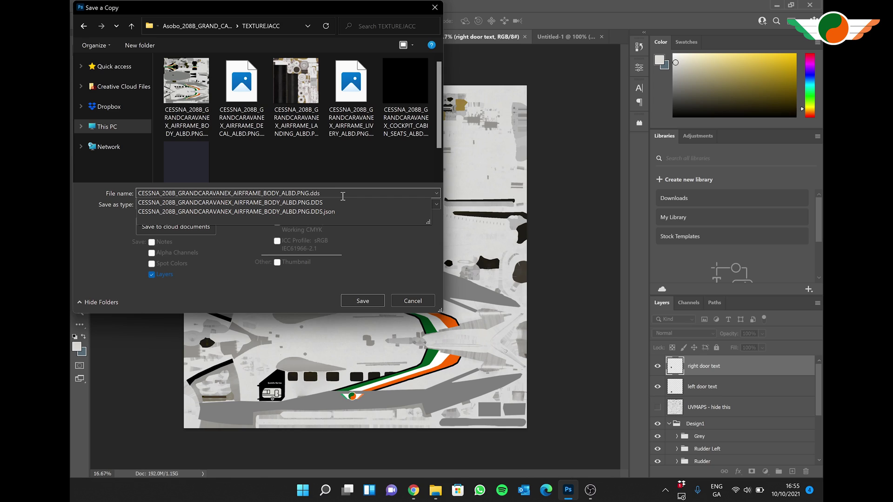
pyautogui.click(345, 202)
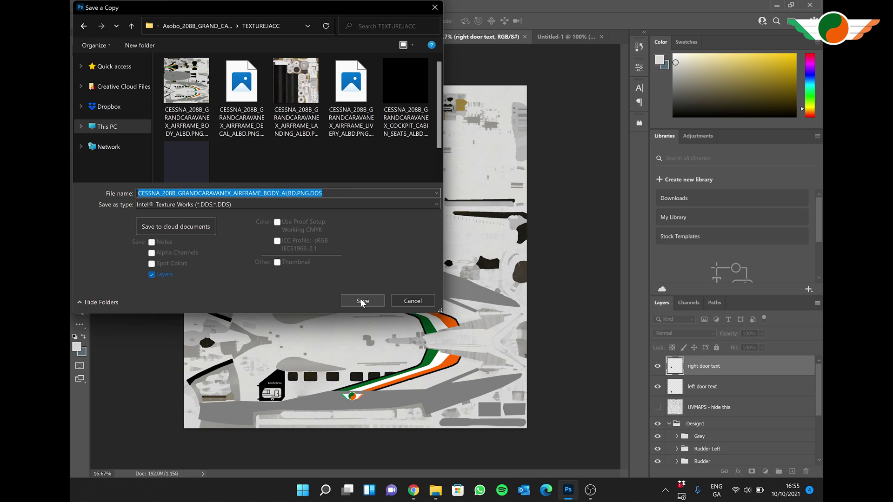
pyautogui.click(361, 301)
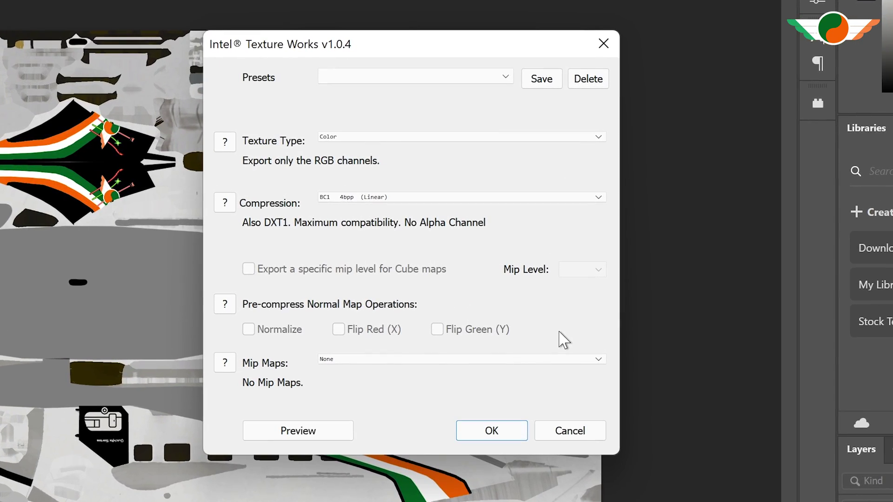
# Export the DDS as Color + Alpha, BC3 8bpp (Linear), with Auto Generate mip maps
pyautogui.click(368, 137)
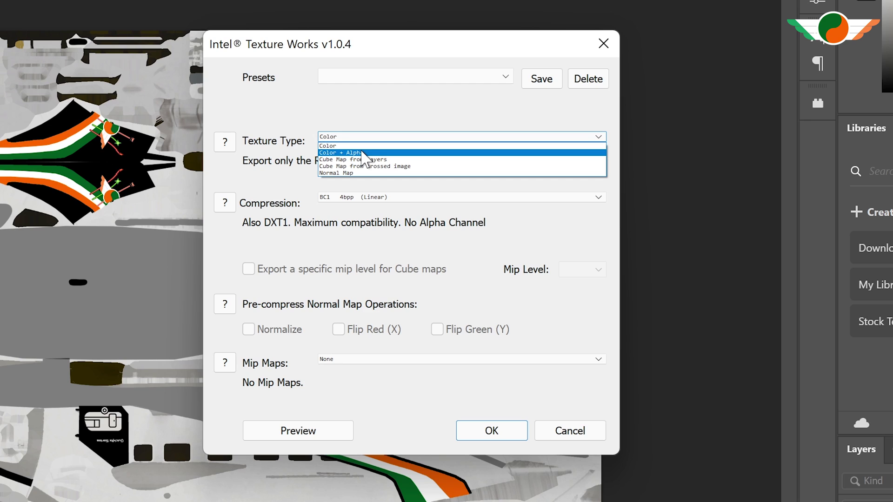
pyautogui.click(363, 153)
pyautogui.click(407, 197)
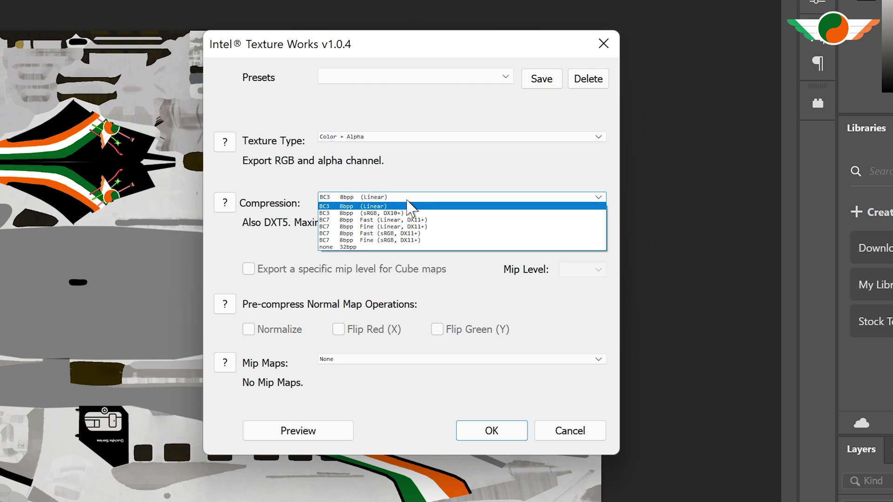
pyautogui.click(407, 207)
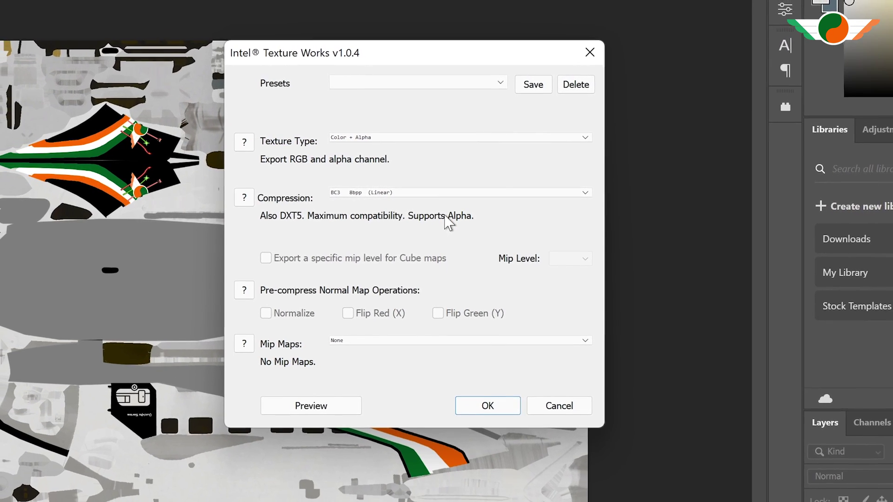
pyautogui.click(386, 332)
pyautogui.click(383, 347)
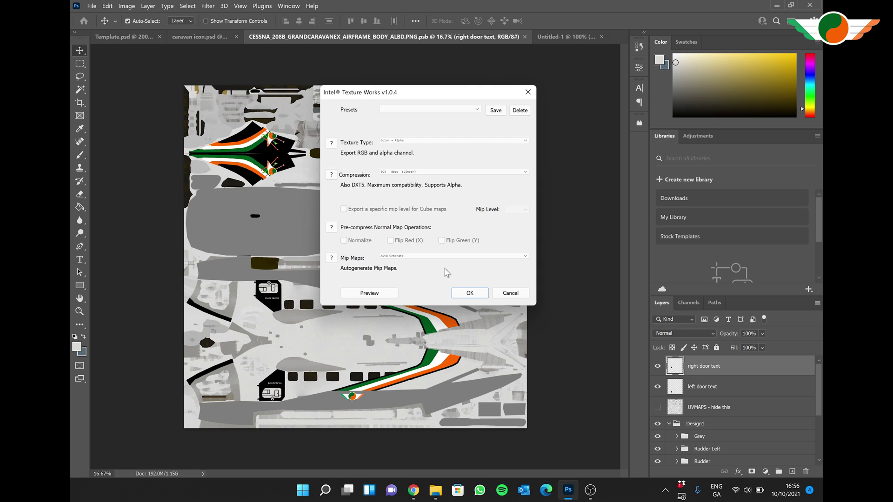
pyautogui.press('Return')
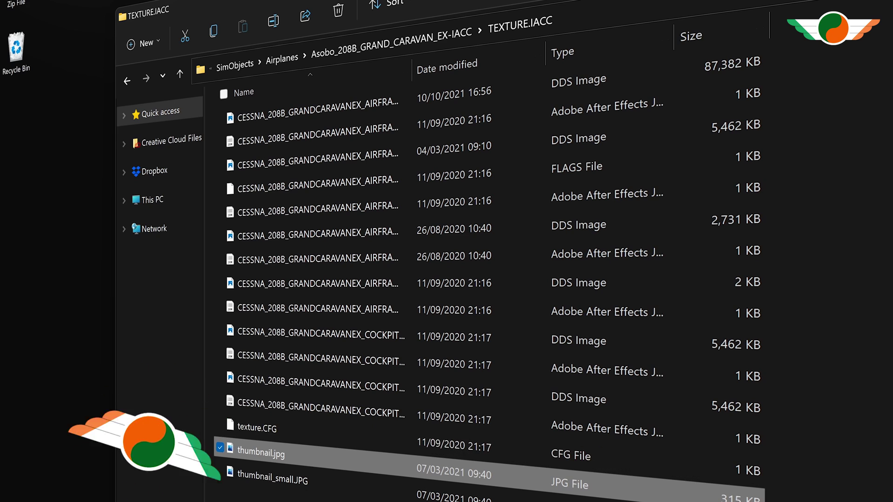
# Preview the livery's thumbnail.jpg in Photos, then close it
pyautogui.doubleClick(356, 477)
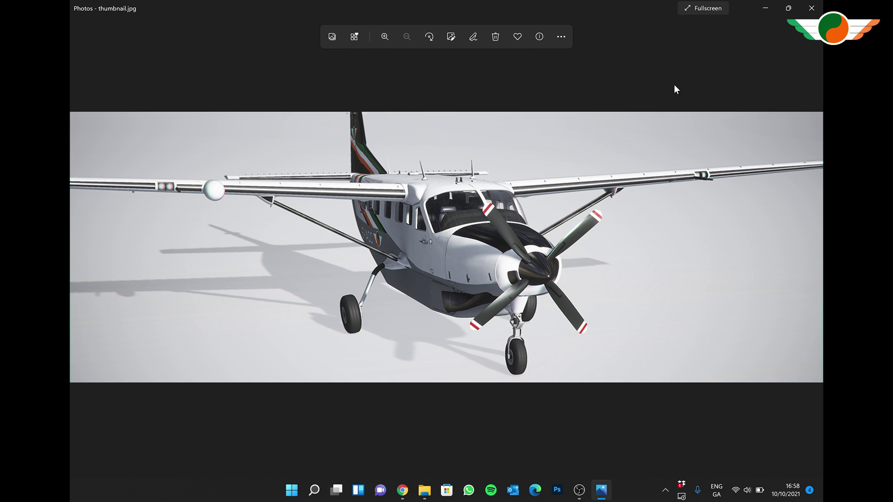
pyautogui.click(812, 8)
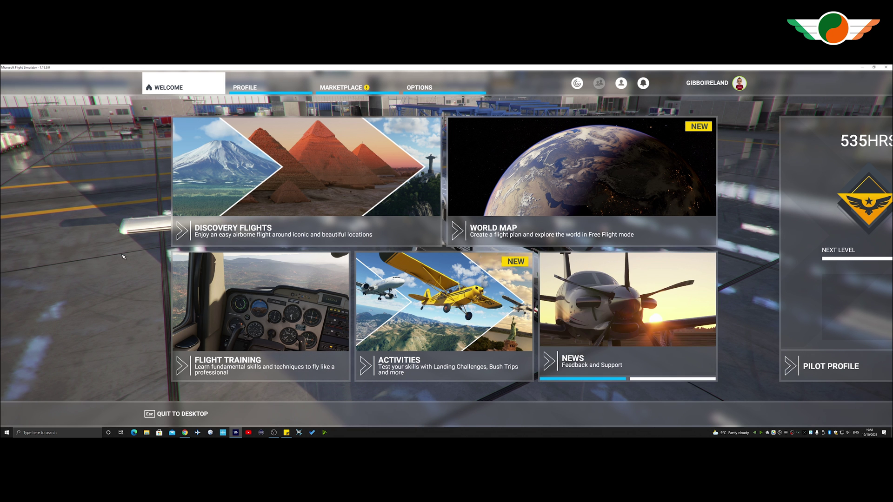
# Turn Developer Mode on in General Options and apply and save it
pyautogui.click(420, 88)
pyautogui.click(310, 191)
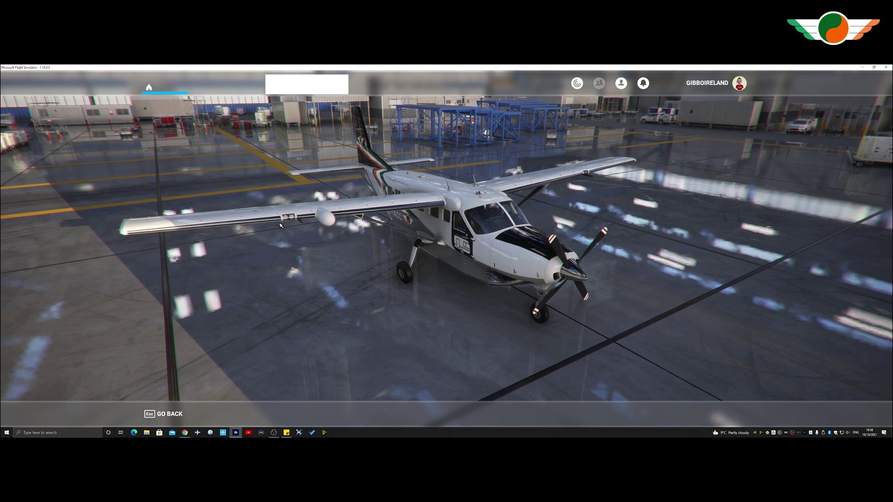
pyautogui.click(210, 304)
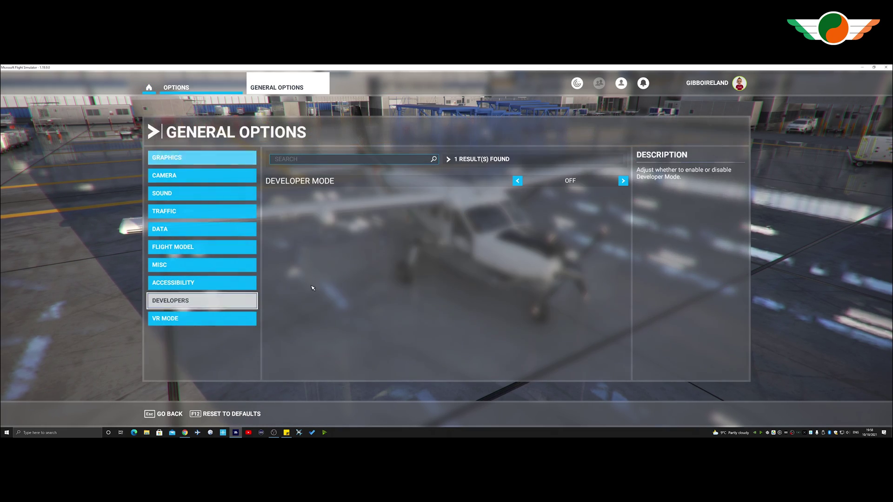
pyautogui.click(517, 181)
pyautogui.click(291, 413)
# Go back to the main menu and view the Caravan in My Hangar
pyautogui.click(173, 414)
pyautogui.click(173, 414)
pyautogui.click(297, 88)
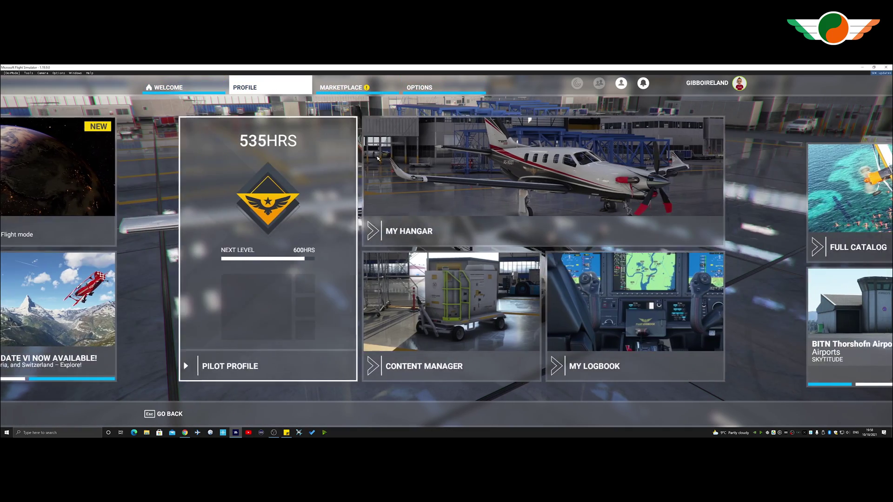
pyautogui.click(470, 219)
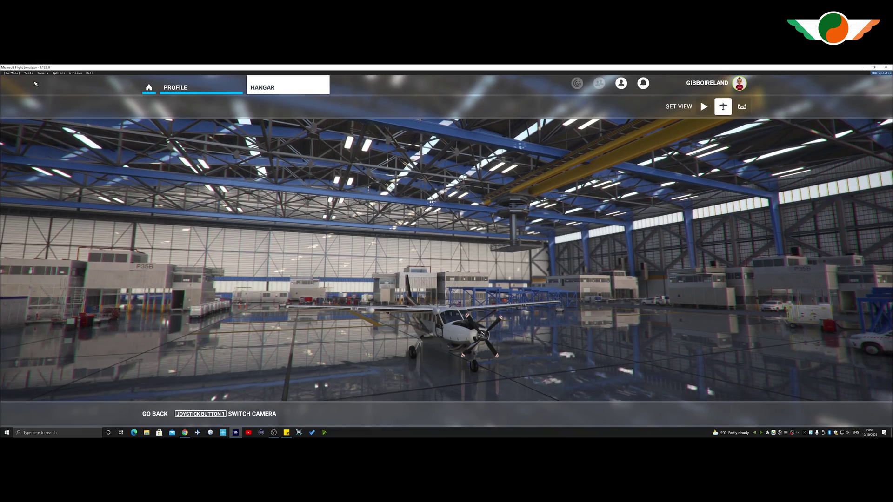
# Create a new developer project named test4
pyautogui.click(11, 73)
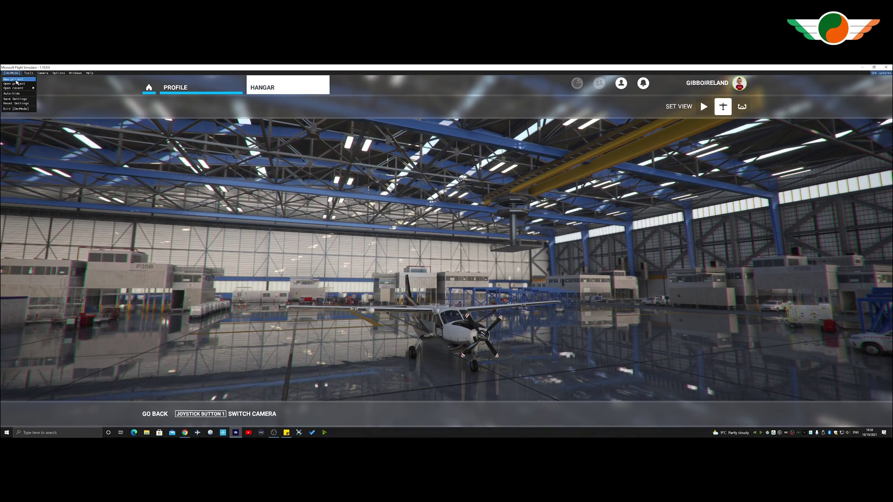
pyautogui.click(17, 80)
pyautogui.click(437, 251)
pyautogui.write('test3')
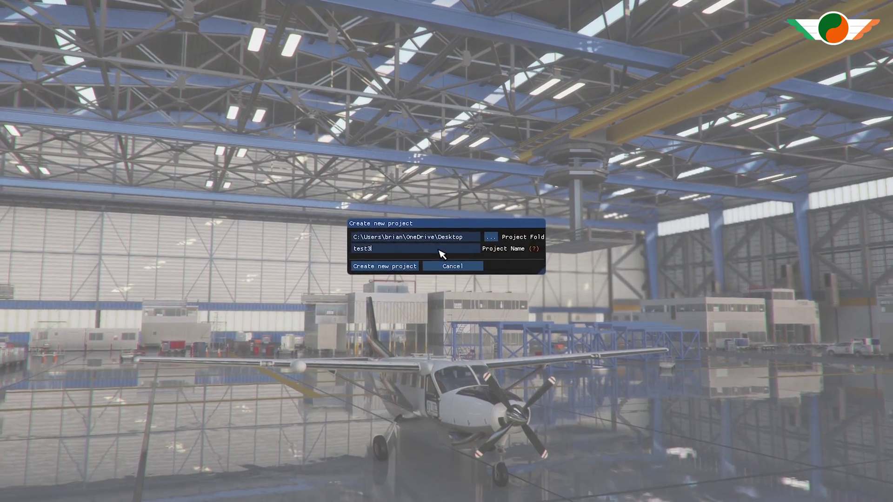
pyautogui.write('4')
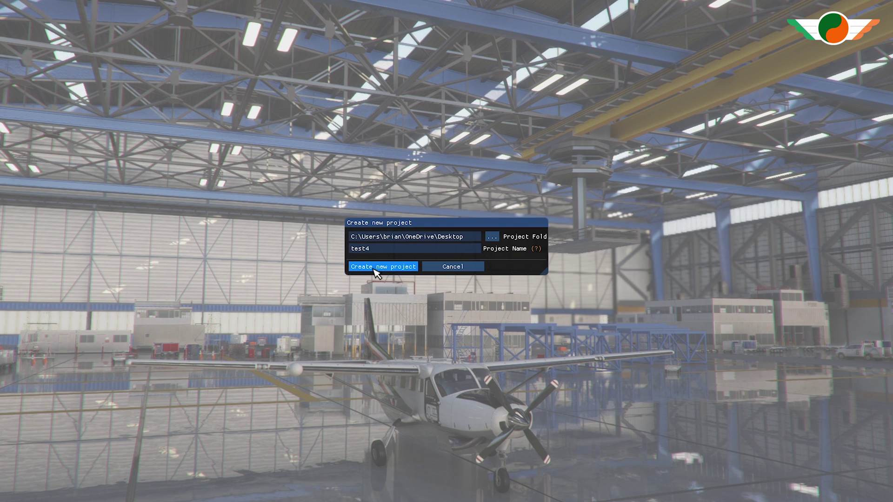
pyautogui.click(375, 269)
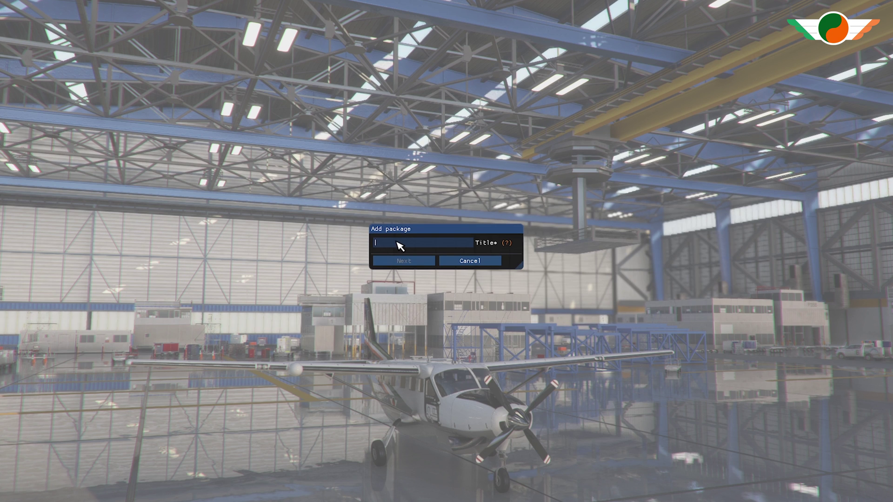
# Add a Custom package titled test4 with content type LIVERY
pyautogui.write('test4')
pyautogui.click(404, 261)
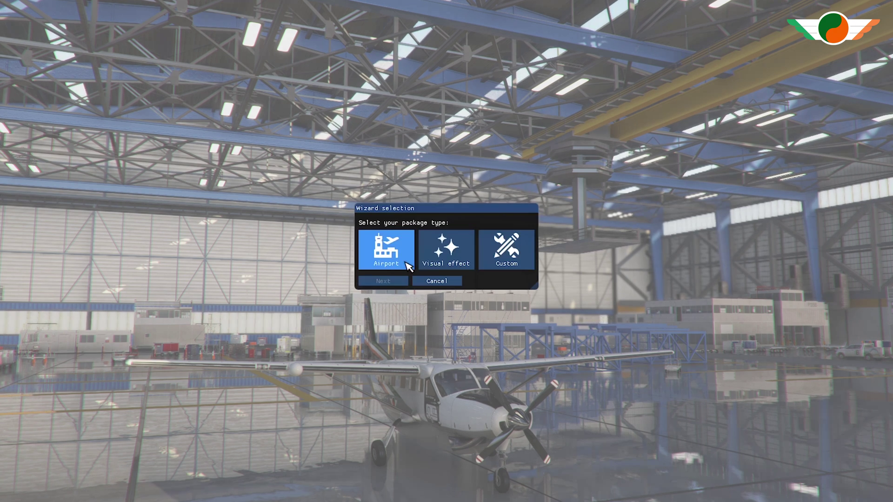
pyautogui.click(506, 251)
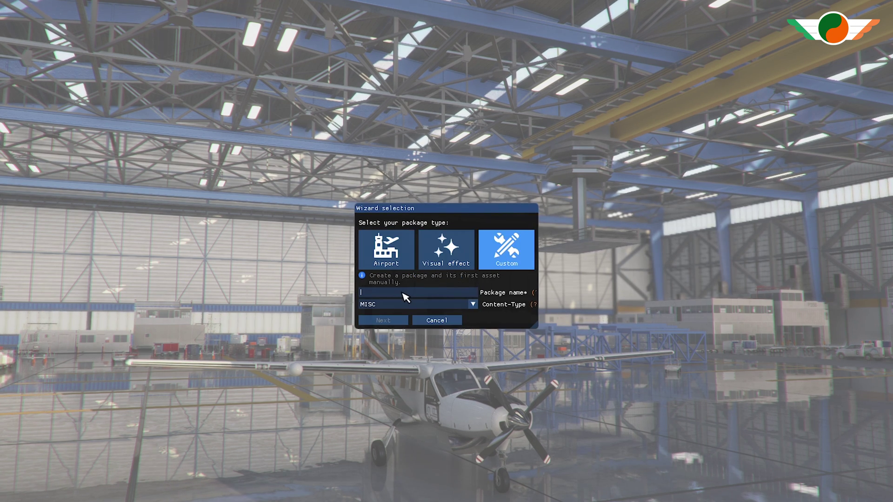
pyautogui.write('test4')
pyautogui.click(395, 305)
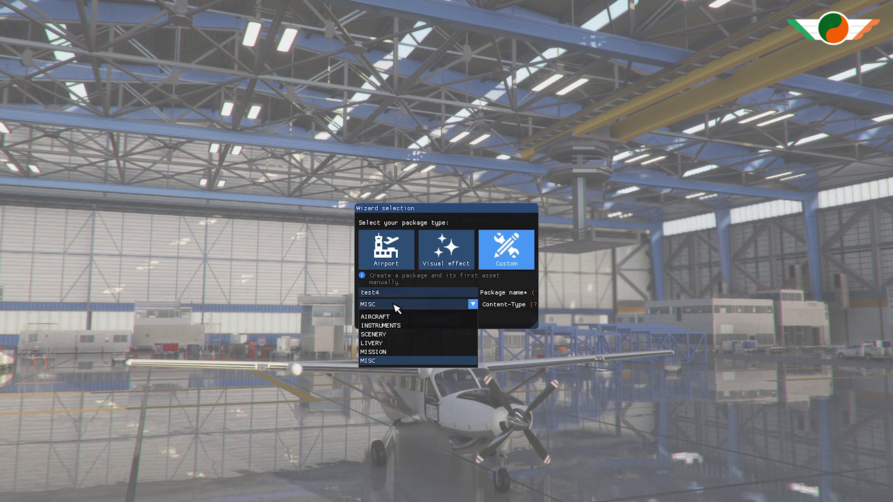
pyautogui.click(391, 344)
pyautogui.click(385, 314)
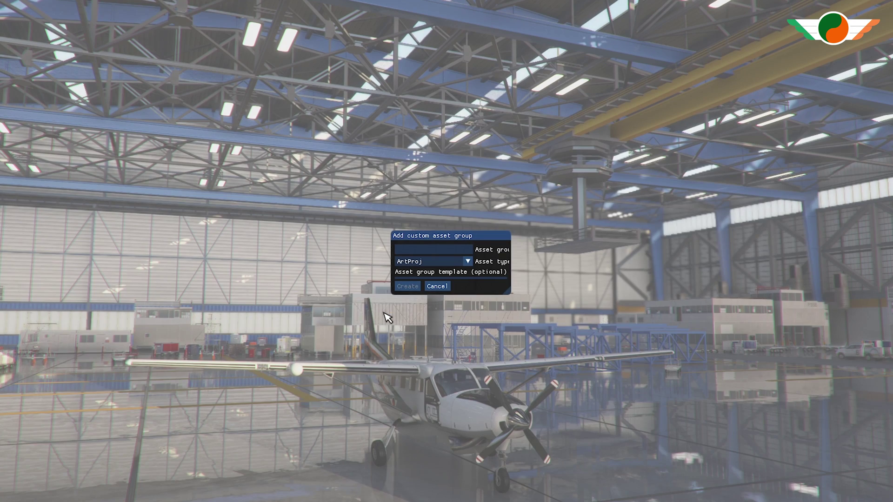
# Add an asset group named test to the package and create it
pyautogui.click(420, 249)
pyautogui.write('test4')
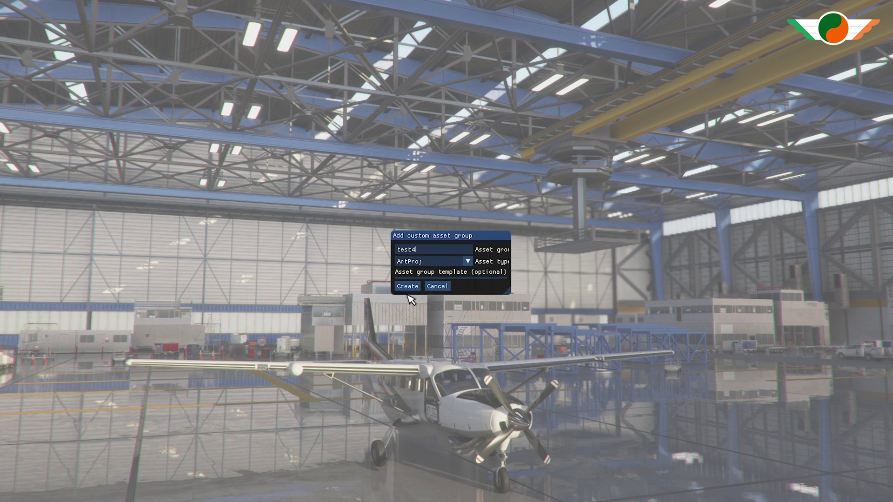
pyautogui.click(407, 286)
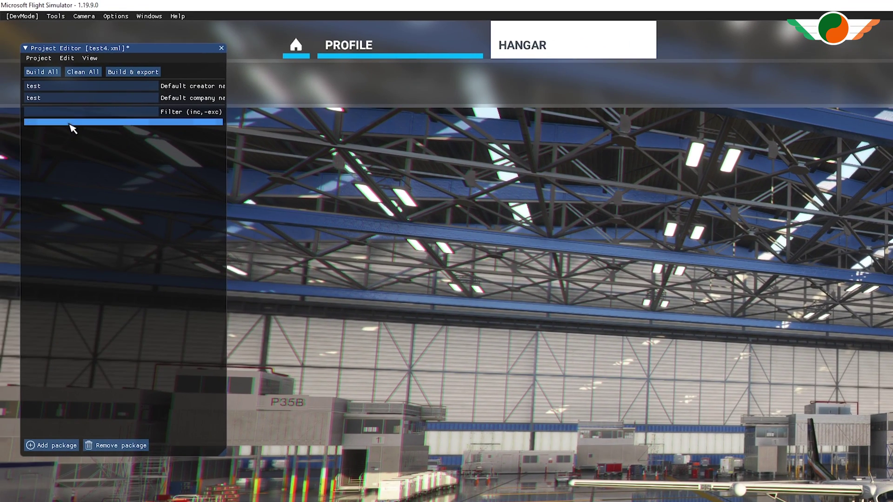
# Open the package Inspector and capture an aircraft thumbnail, saving to the Desktop
pyautogui.click(90, 57)
pyautogui.click(93, 66)
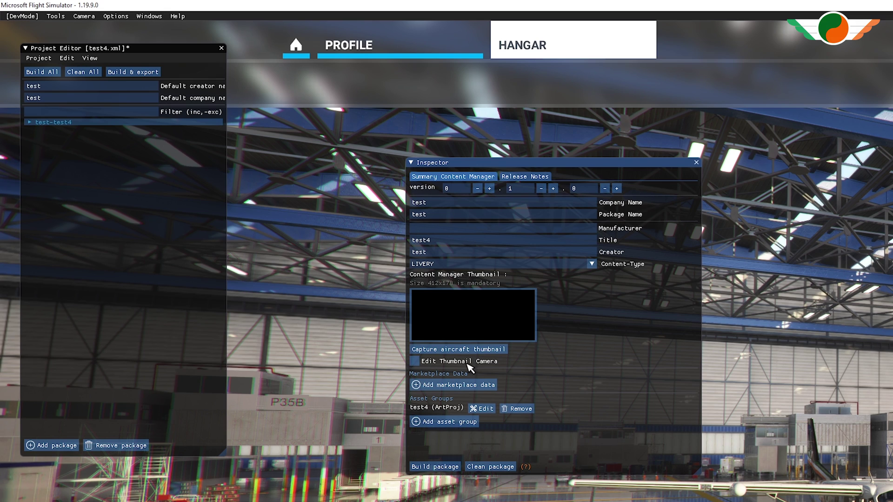
pyautogui.click(458, 349)
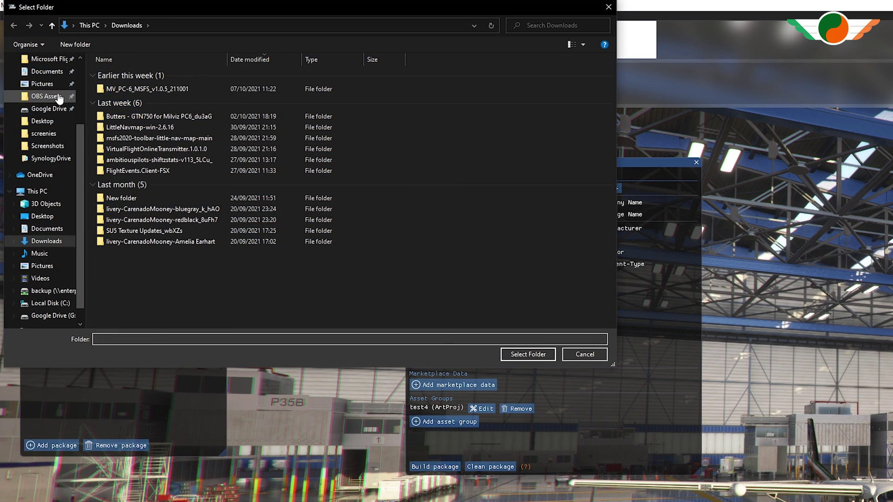
pyautogui.scroll(3, 74, 71)
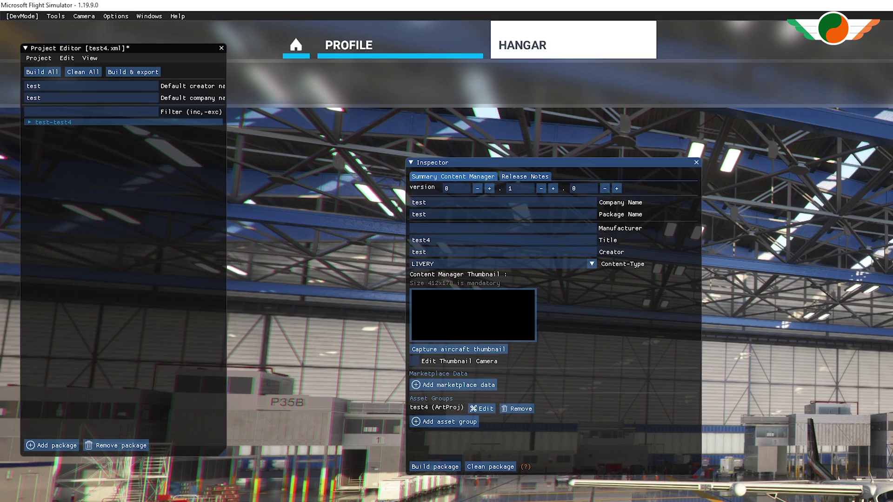
pyautogui.press('super+e')
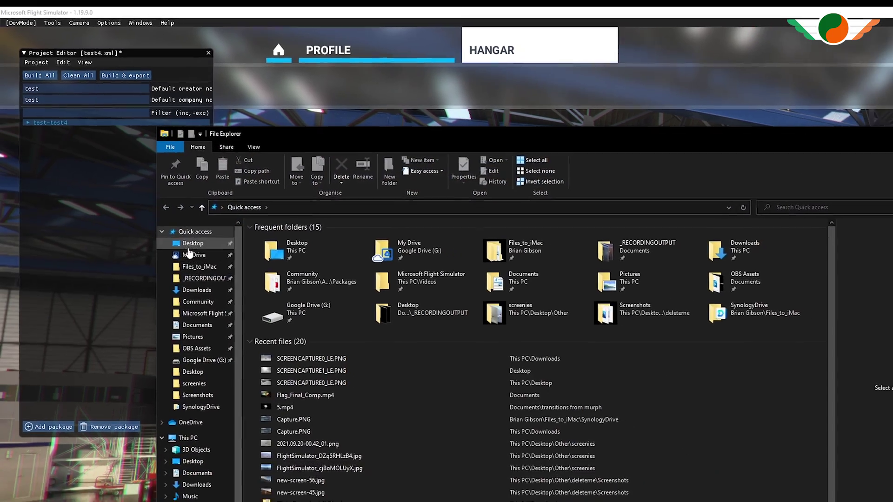
# Open SCREENCAPTURE2_LE.PNG from the Desktop and view it maximised
pyautogui.click(202, 259)
pyautogui.doubleClick(265, 251)
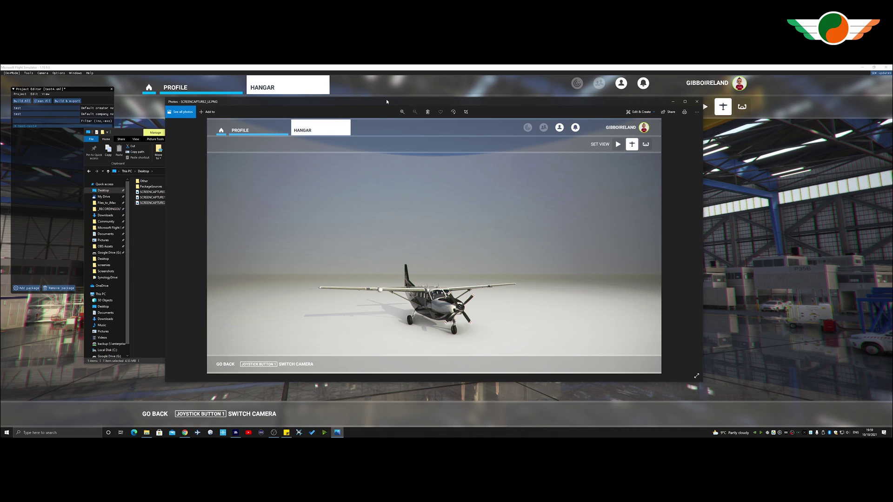
pyautogui.doubleClick(386, 100)
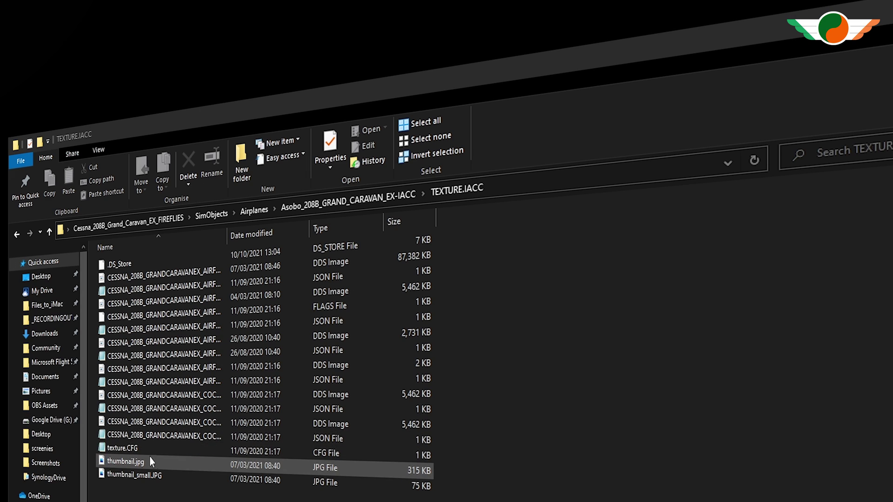
# Select and copy the aircraft area from the captured screenshot in Paint
pyautogui.rightClick(132, 464)
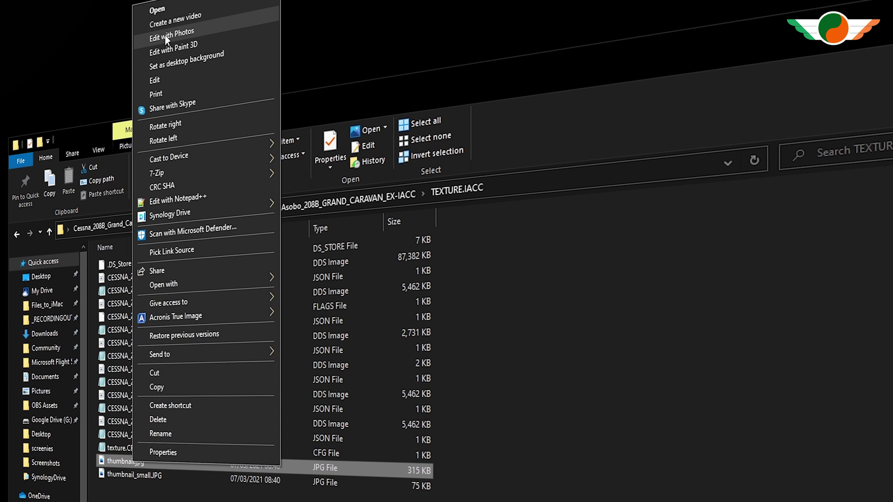
pyautogui.click(172, 77)
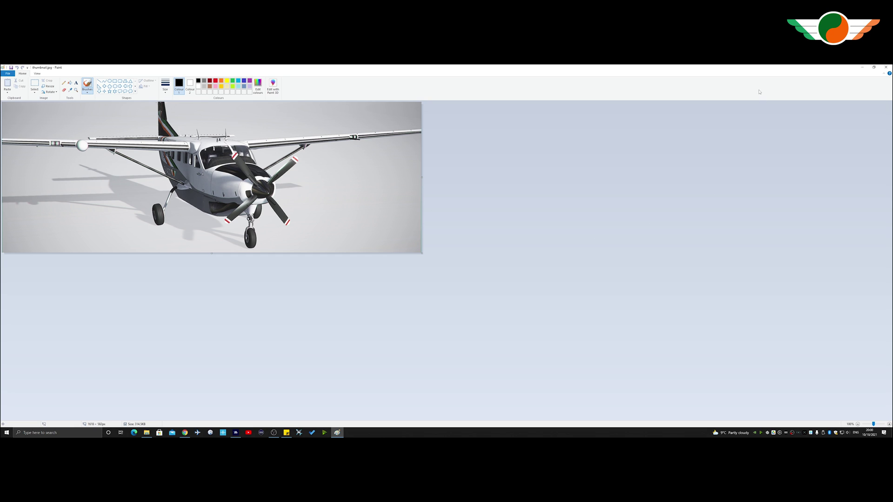
pyautogui.click(861, 68)
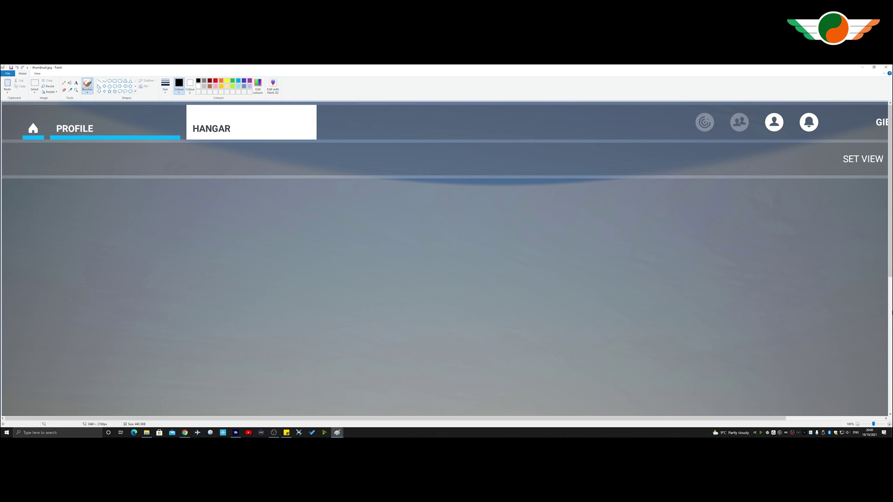
pyautogui.moveTo(890, 191); pyautogui.dragTo(890, 326)
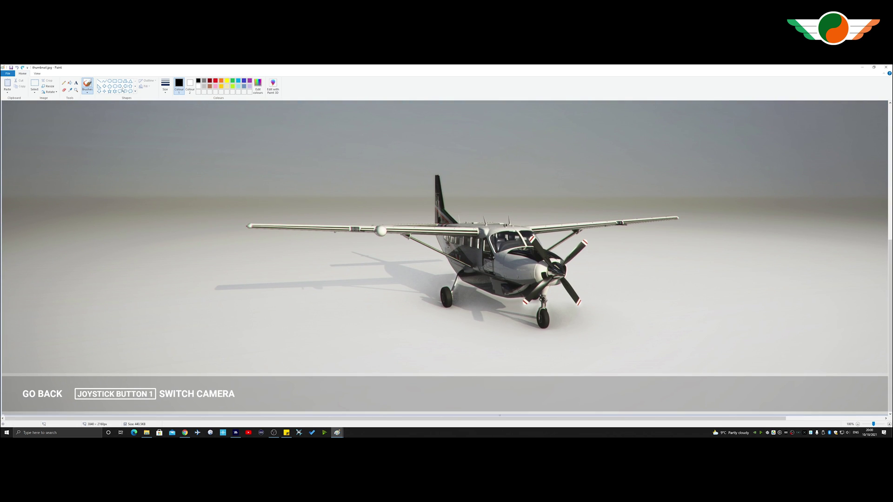
pyautogui.click(37, 83)
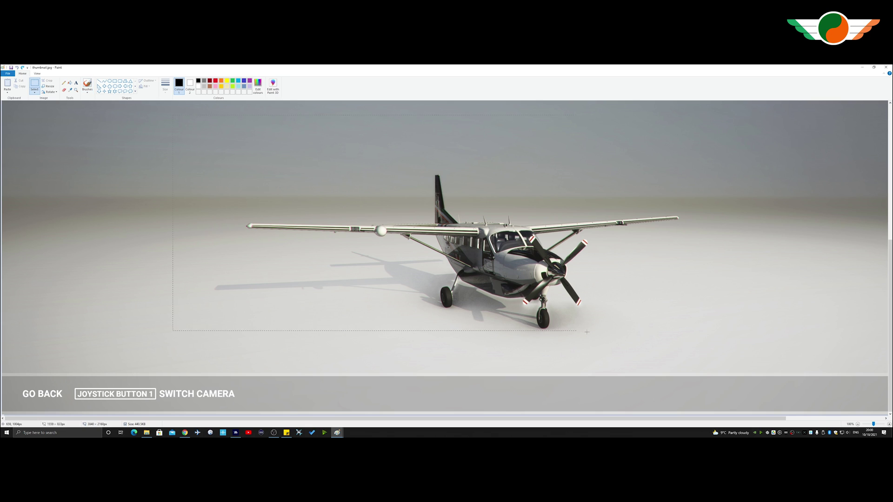
pyautogui.moveTo(738, 354); pyautogui.dragTo(802, 357)
pyautogui.rightClick(565, 251)
pyautogui.click(586, 262)
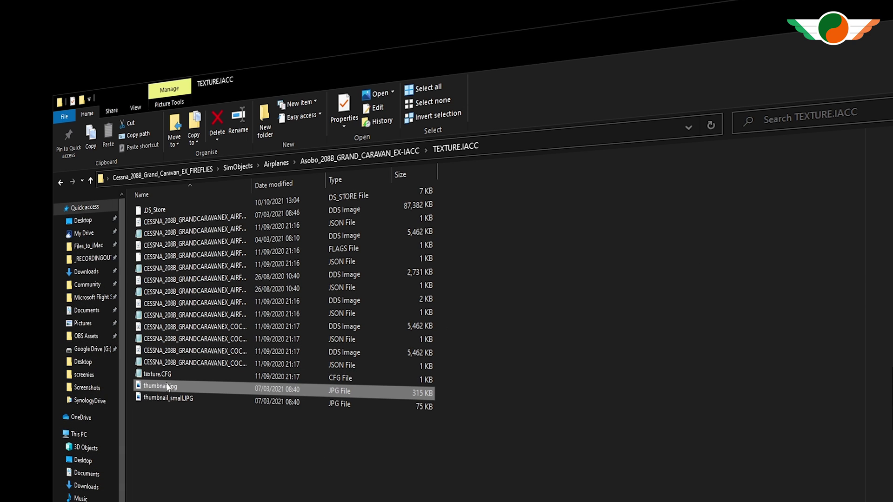
# Paste the aircraft into thumbnail.jpg, resize it to fill, and trim the canvas
pyautogui.rightClick(168, 387)
pyautogui.click(194, 41)
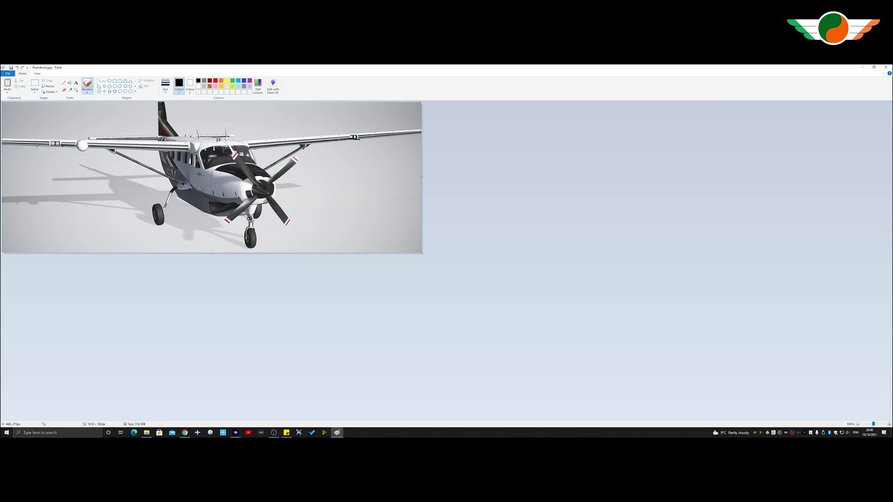
pyautogui.hotkey('ctrl', 'v')
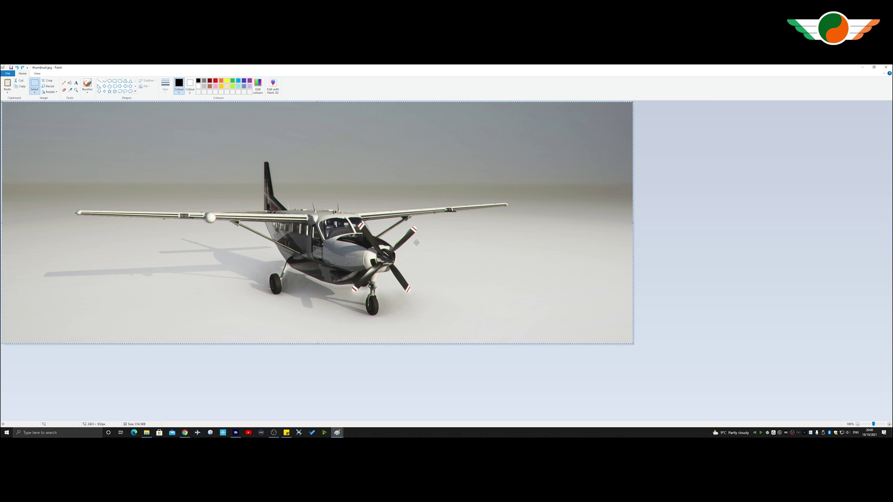
pyautogui.moveTo(632, 344); pyautogui.dragTo(421, 243)
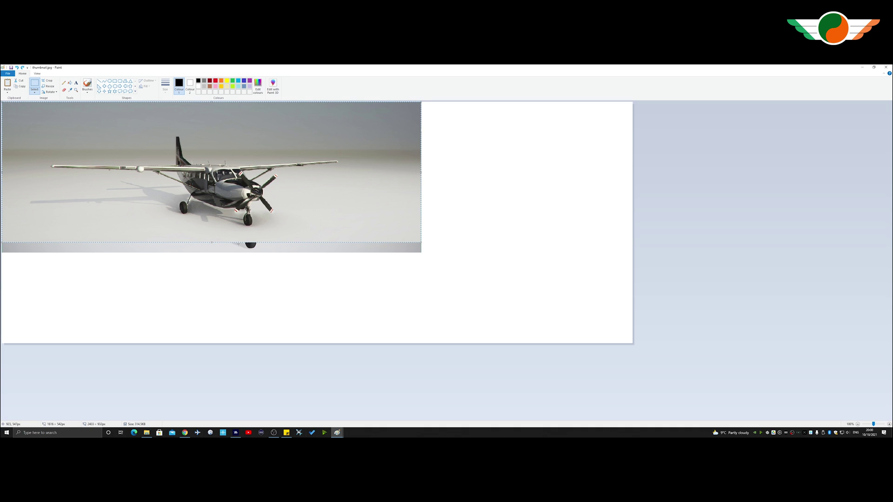
pyautogui.moveTo(210, 243); pyautogui.dragTo(210, 253)
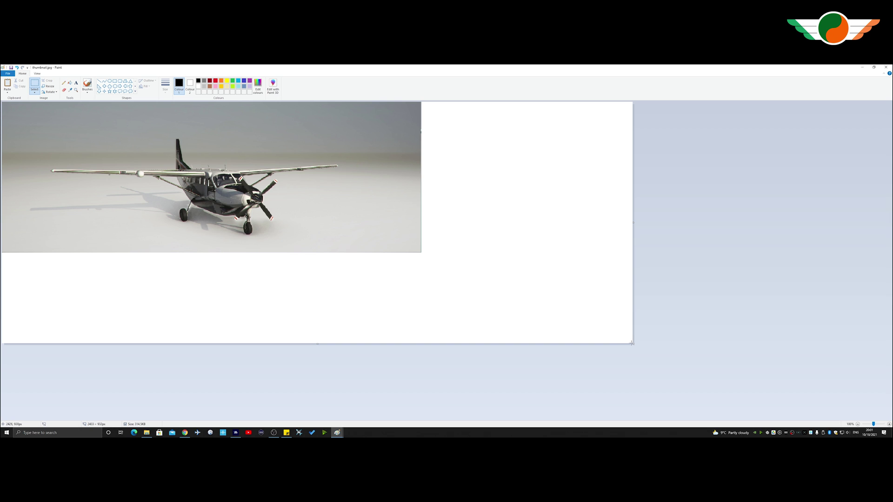
pyautogui.moveTo(634, 346); pyautogui.dragTo(421, 252)
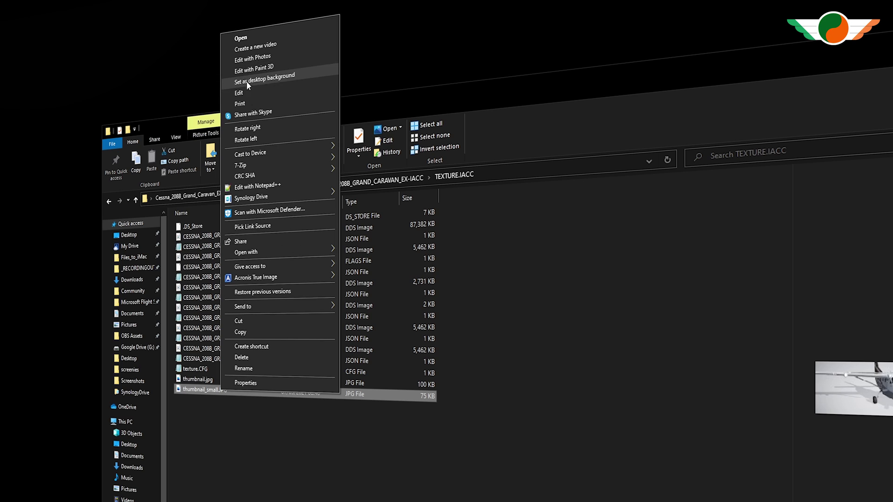
# Paste the capture into thumbnail_small.JPG, shrink it to size, and crop the canvas
pyautogui.click(246, 92)
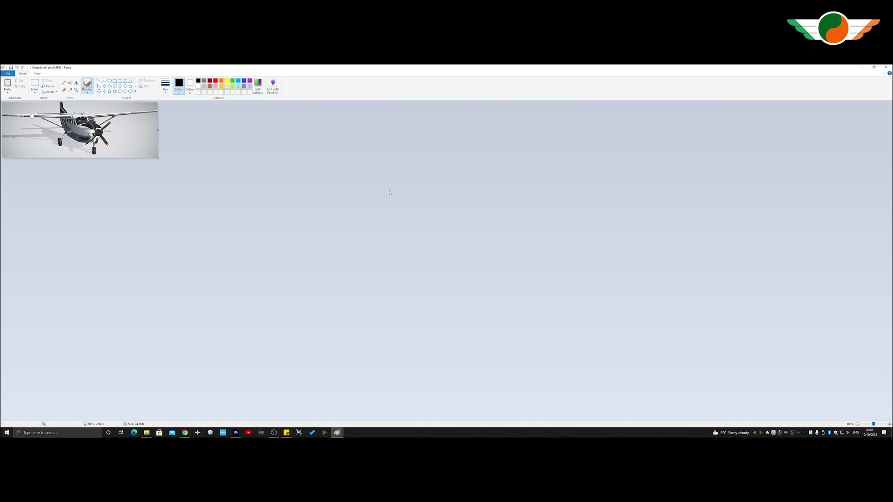
pyautogui.hotkey('ctrl', 'v')
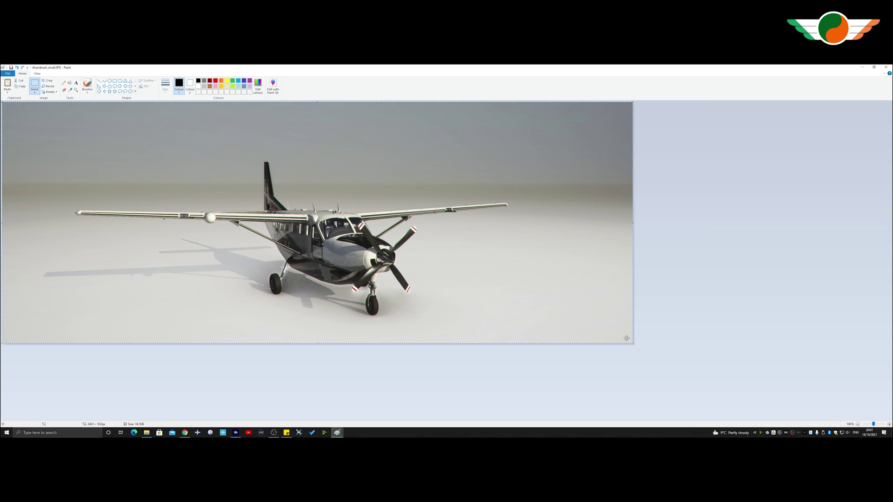
pyautogui.moveTo(3, 103); pyautogui.dragTo(251, 200)
pyautogui.moveTo(197, 180); pyautogui.dragTo(158, 159)
pyautogui.hotkey('ctrl', 'shift', 'x')
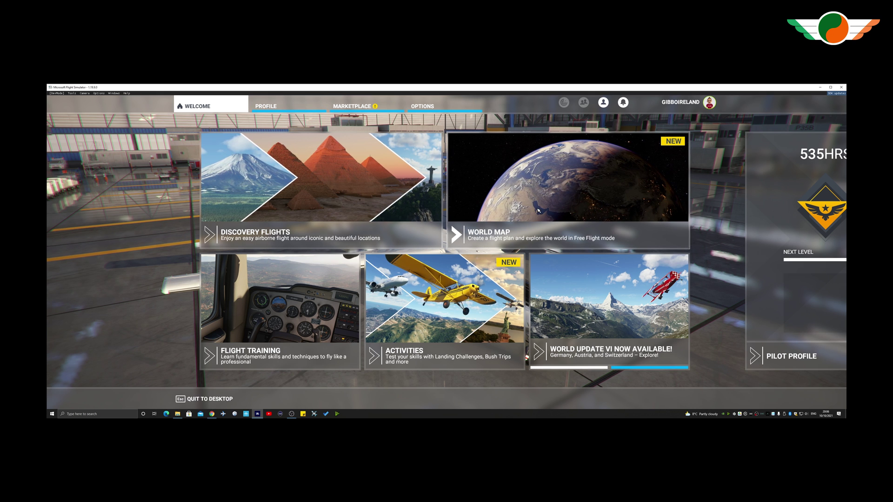
# Open the World Map and the aircraft selection to choose the new livery
pyautogui.click(454, 188)
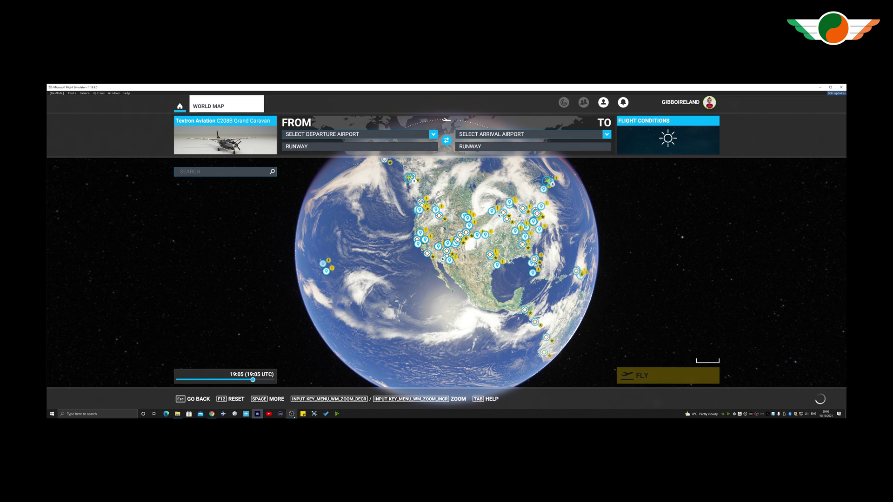
pyautogui.click(236, 147)
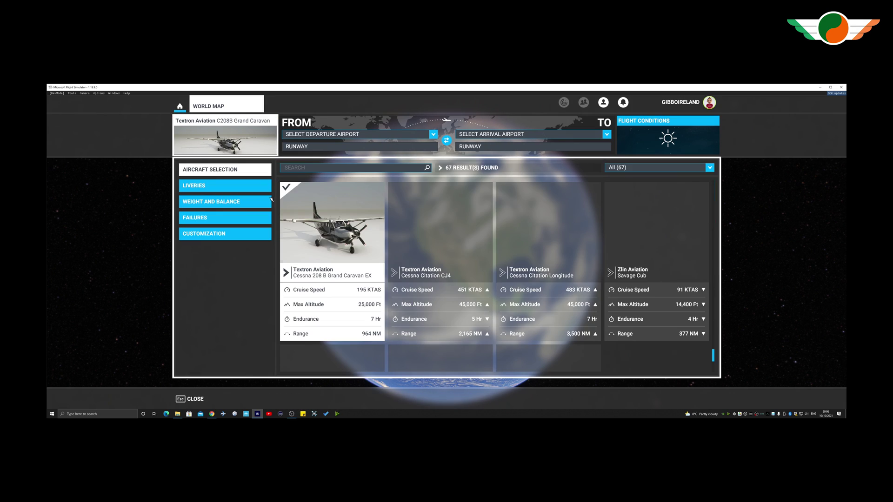